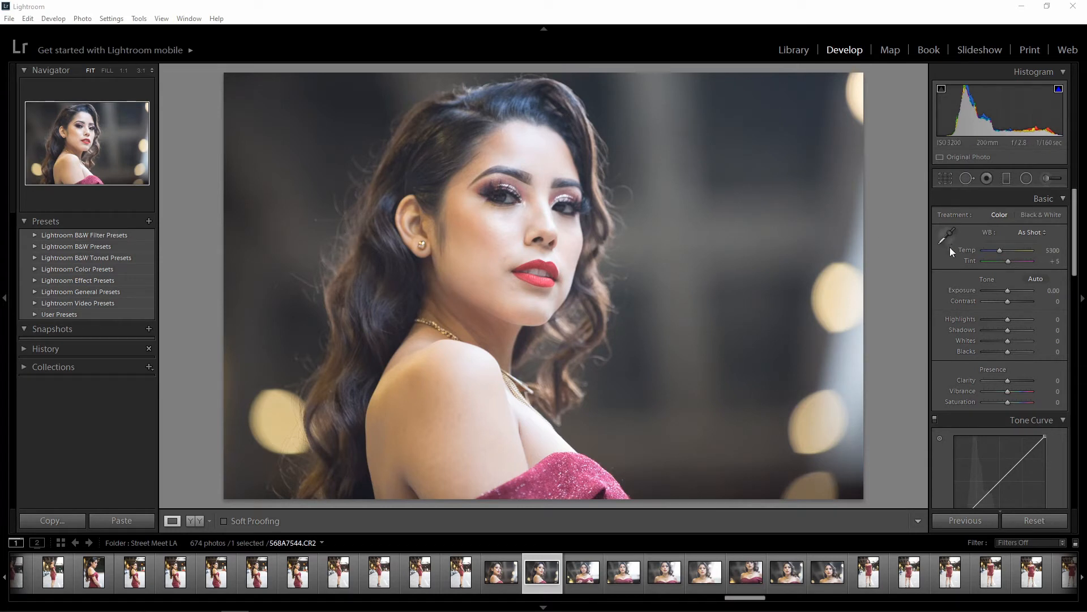
Warm the portrait's white balance by raising the temperature to 7083
left_click(999, 251)
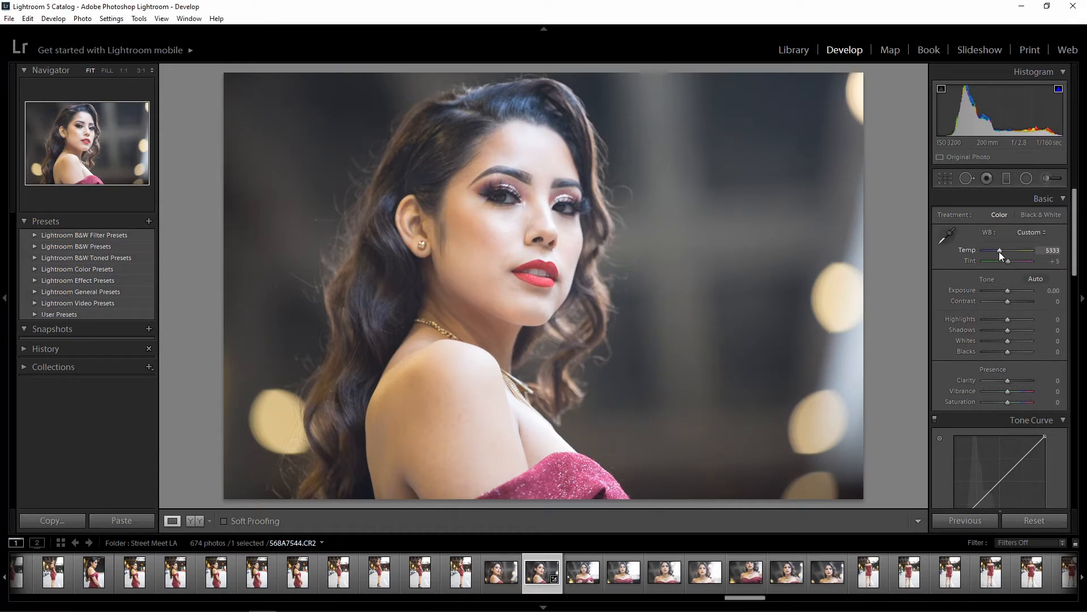
key("shift+Up")
key("shift+Up")
key("shift+Up")
key("shift+Up")
key("shift+Up")
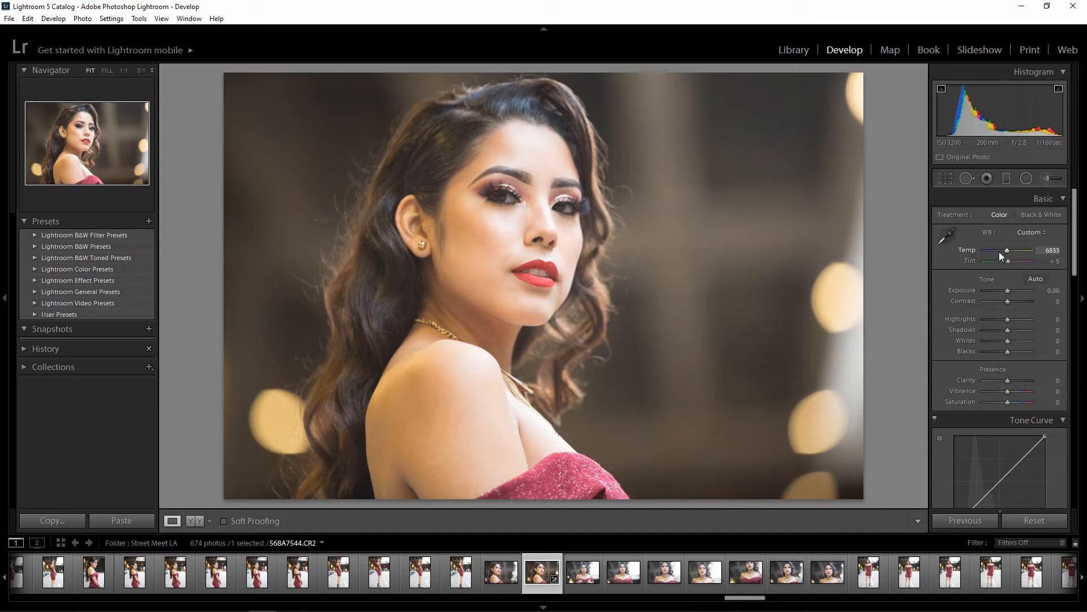
key("shift+Up")
key("shift+Down")
key("shift+Up")
left_click(1008, 261)
left_click(1008, 261)
Set the photo's contrast to +20 and raise the whites to +15
left_click(1056, 302)
type("20")
key("Return")
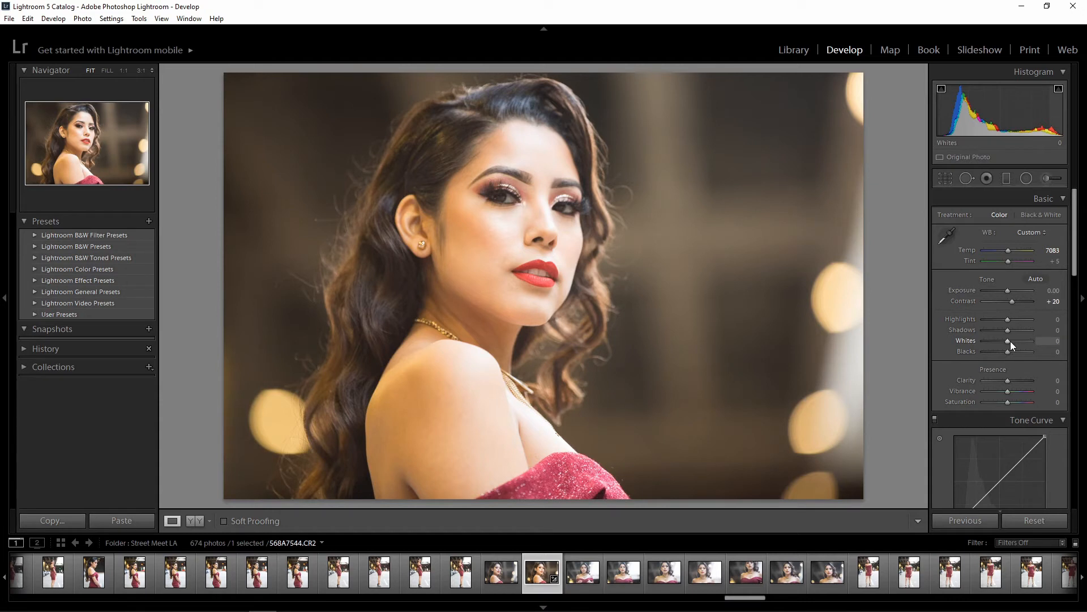
scroll(1010, 341, "up", 4)
scroll(1012, 342, "up", 2)
scroll(1012, 342, "down", 1)
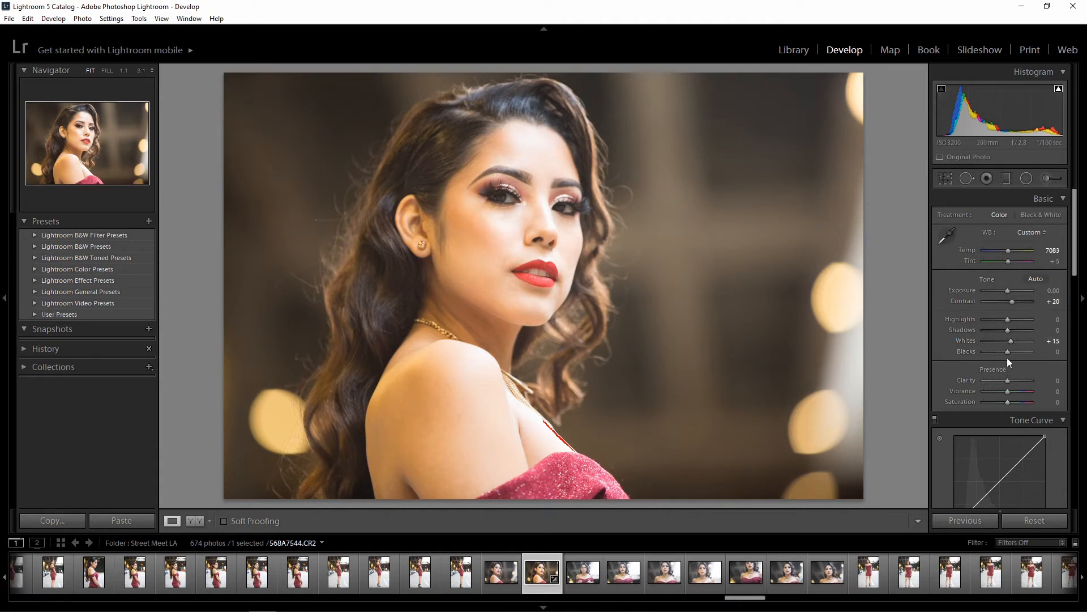
Lower the photo's shadows to -25 in the basic tone adjustments
left_click(1057, 330)
left_click(1008, 330)
key("Down")
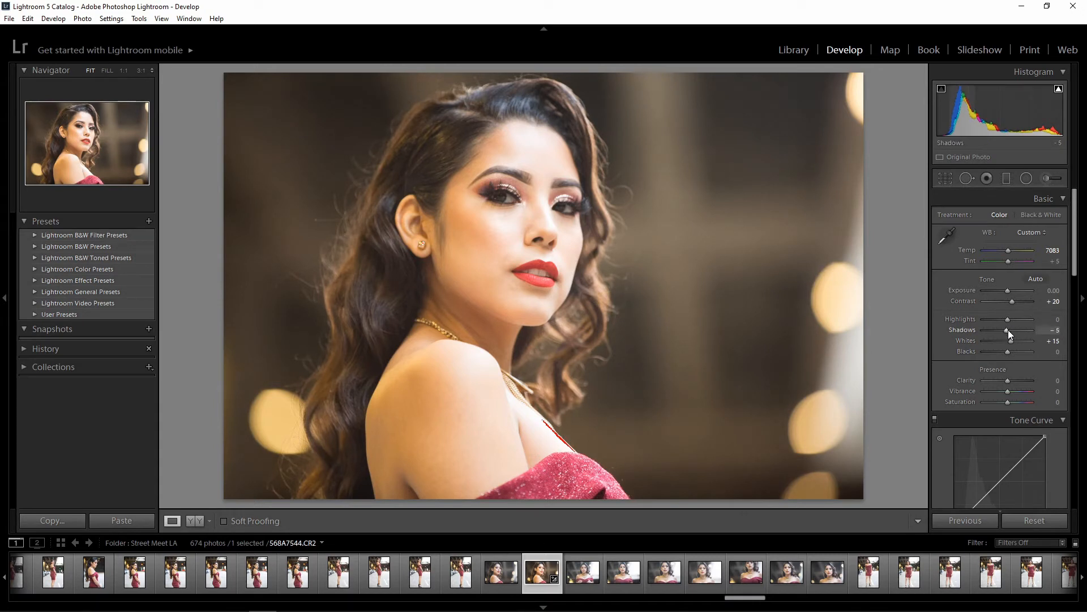
key("Down")
key("Down")
key("Down")
key("Down")
key("Down")
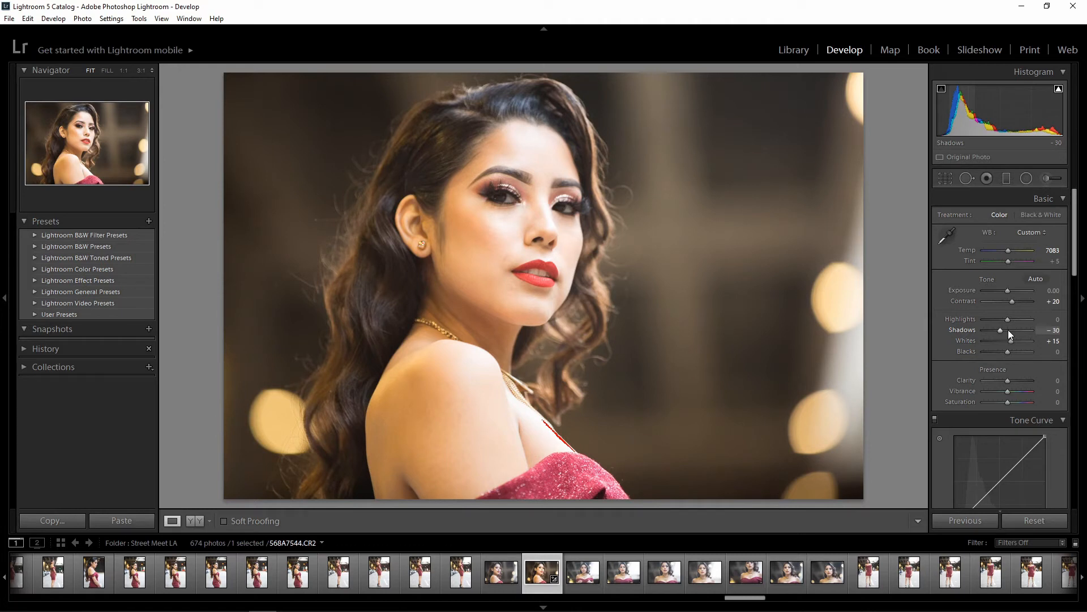
key("Up")
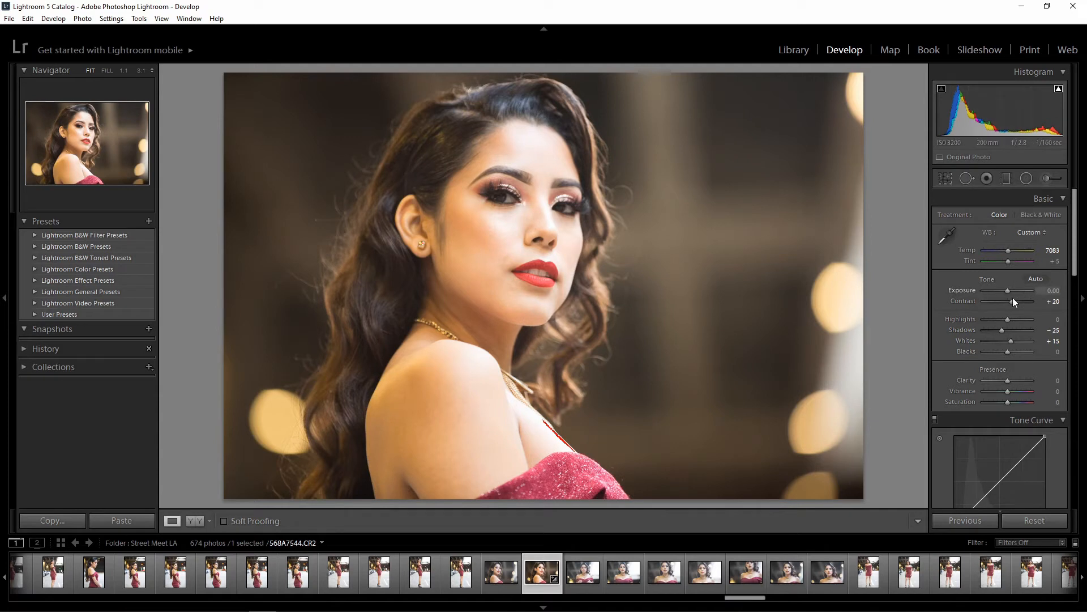
Try the photo's vibrance at +100 and reset it to its default
left_click(1051, 391)
type("15")
key("Return")
left_click_drag(1018, 392, 1085, 397)
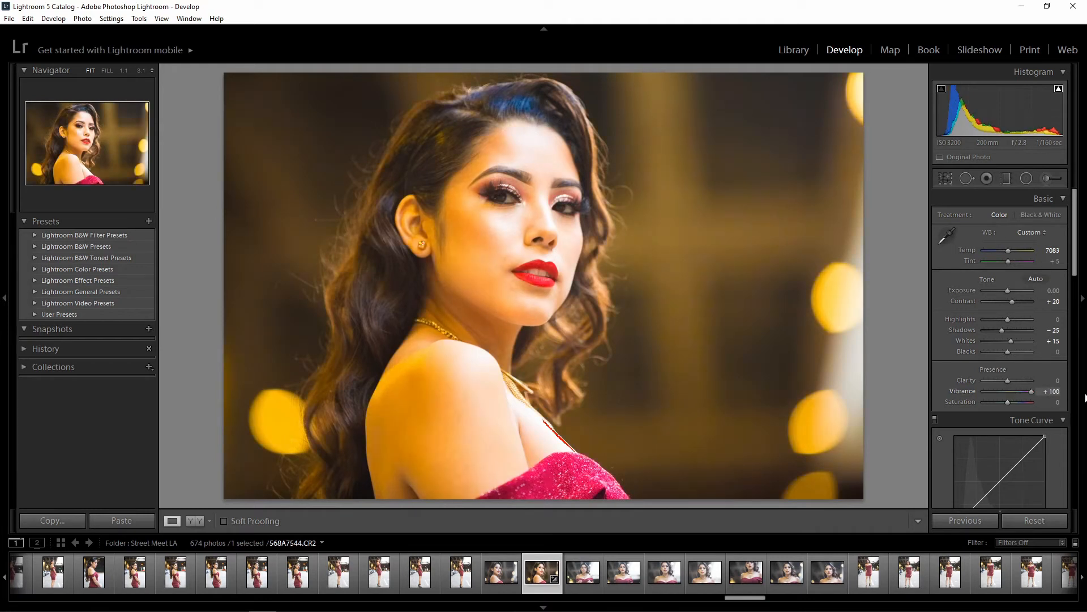
double_click(949, 391)
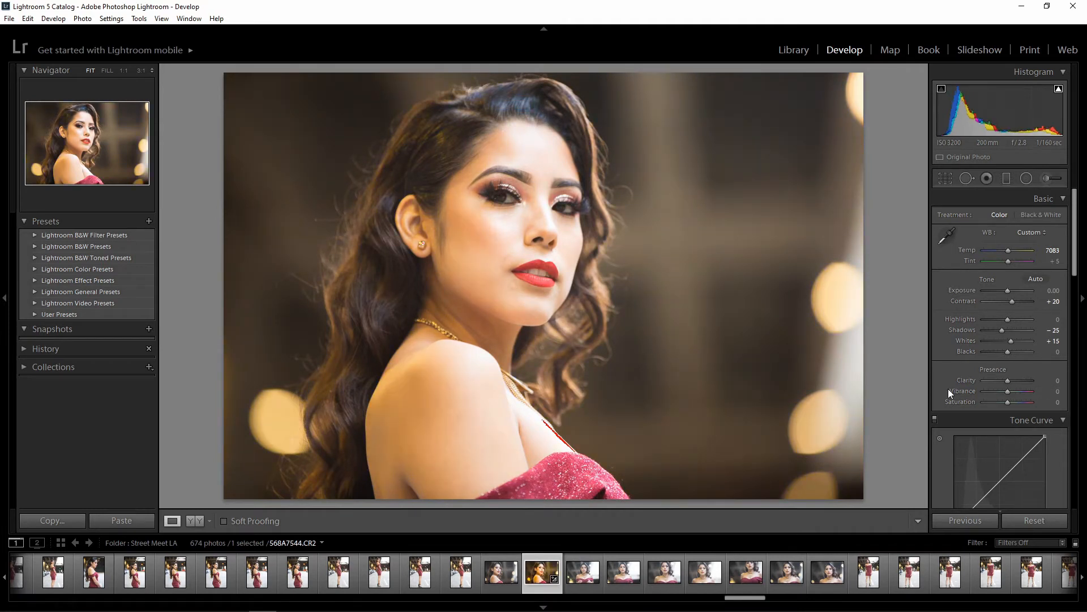
Set the photo's vibrance to +15
left_click(1041, 393)
type("15")
key("Return")
Try the red saturation at +25 and +100 in the HSL adjustments and reset it to its default
scroll(1021, 369, "down", 8)
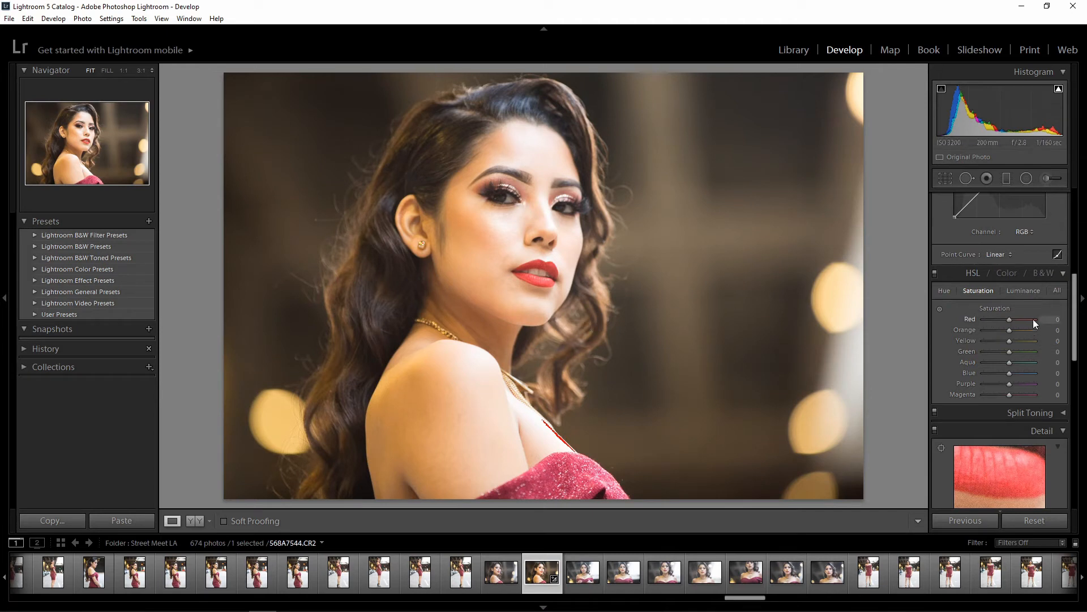
left_click(1057, 320)
type("25")
key("Return")
double_click(974, 319)
left_click(1053, 320)
key("Return")
left_click_drag(1011, 320, 1060, 320)
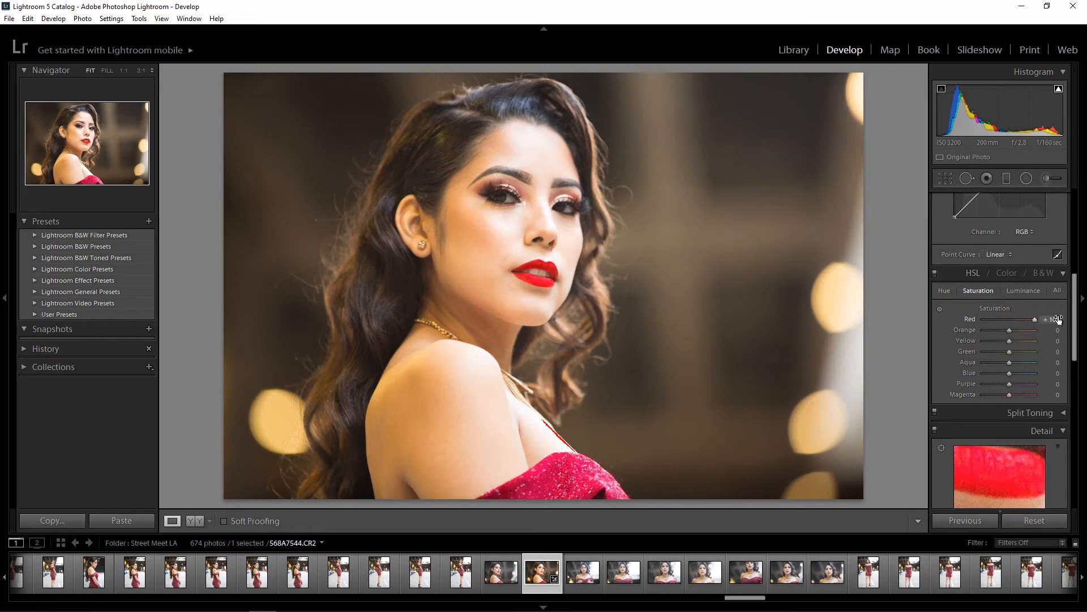
double_click(974, 319)
Set the HSL saturation of both the red and the yellow tones to +25
left_click(1056, 320)
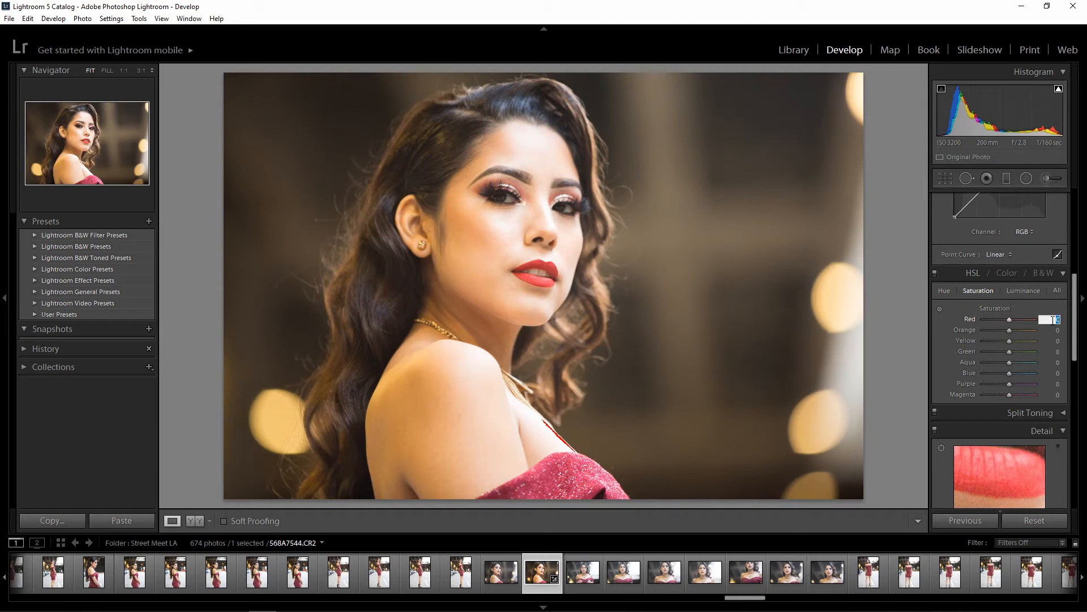
type("25")
key("Return")
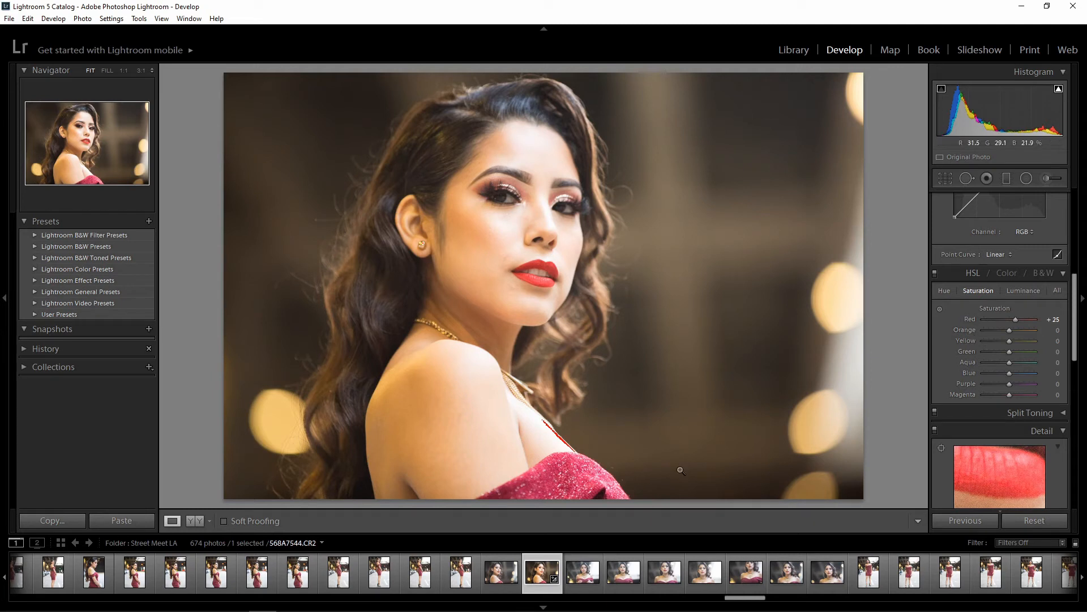
left_click(1058, 340)
type("25")
key("Return")
Set the sharpening amount to 150 and its radius to 0.7
scroll(1000, 332, "down", 3)
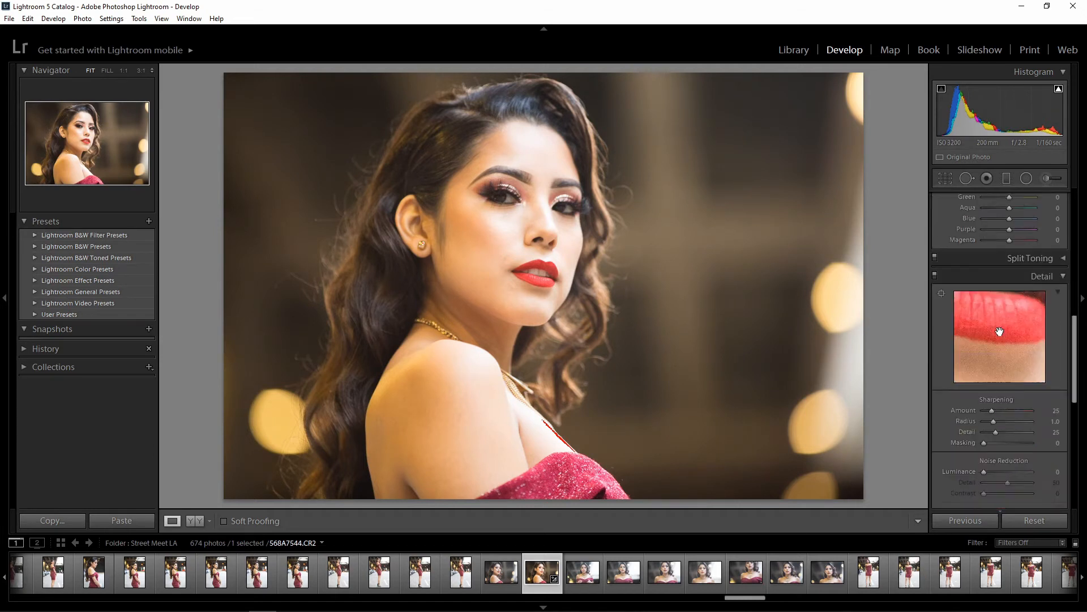
scroll(998, 334, "down", 2)
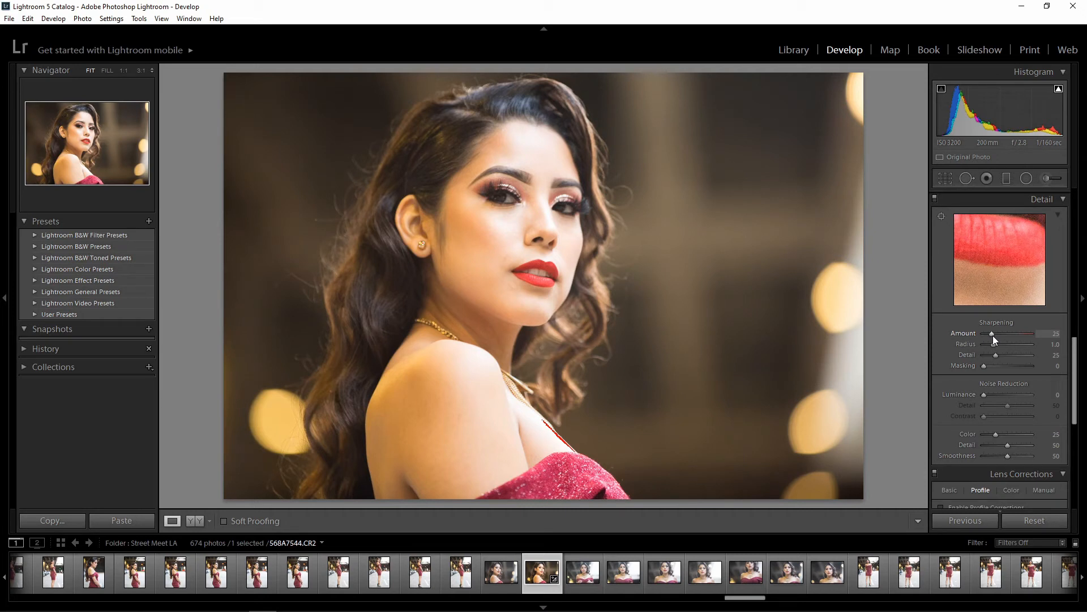
left_click_drag(1011, 334, 1053, 334)
left_click_drag(994, 345, 990, 344)
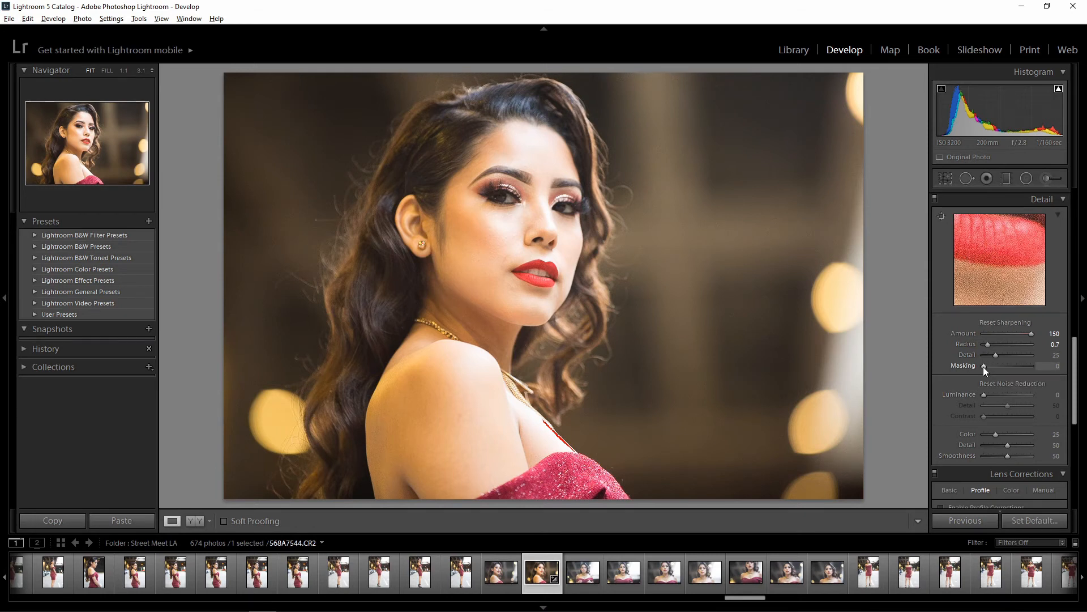
Preview the sharpening mask, set masking to 79 and reduce the sharpening amount to 64
left_click(984, 366, "alt")
key("alt")
left_click(983, 366, "alt")
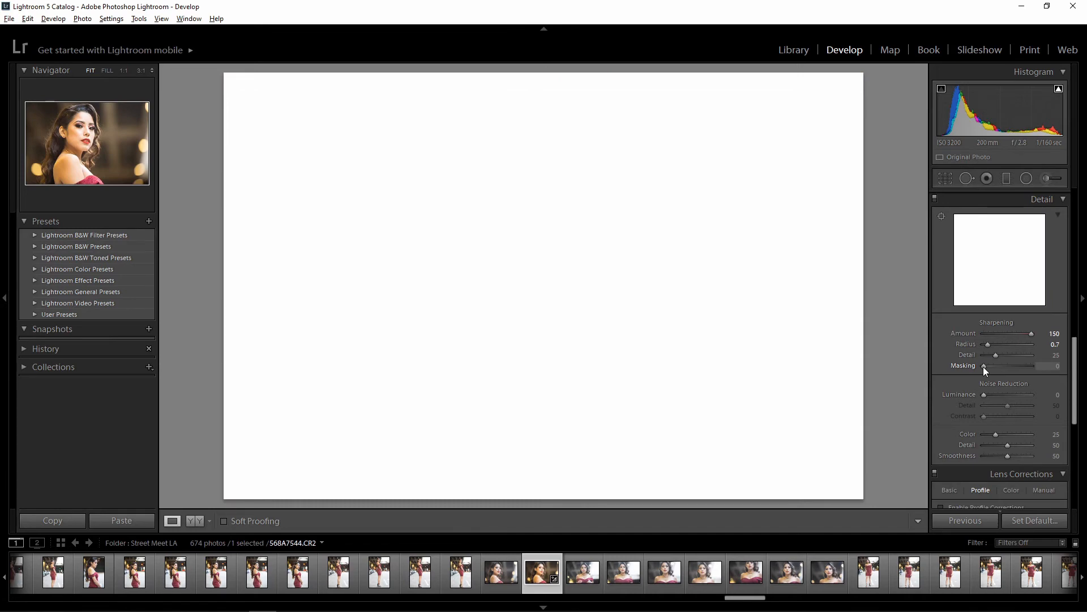
left_click_drag(983, 366, 1015, 335)
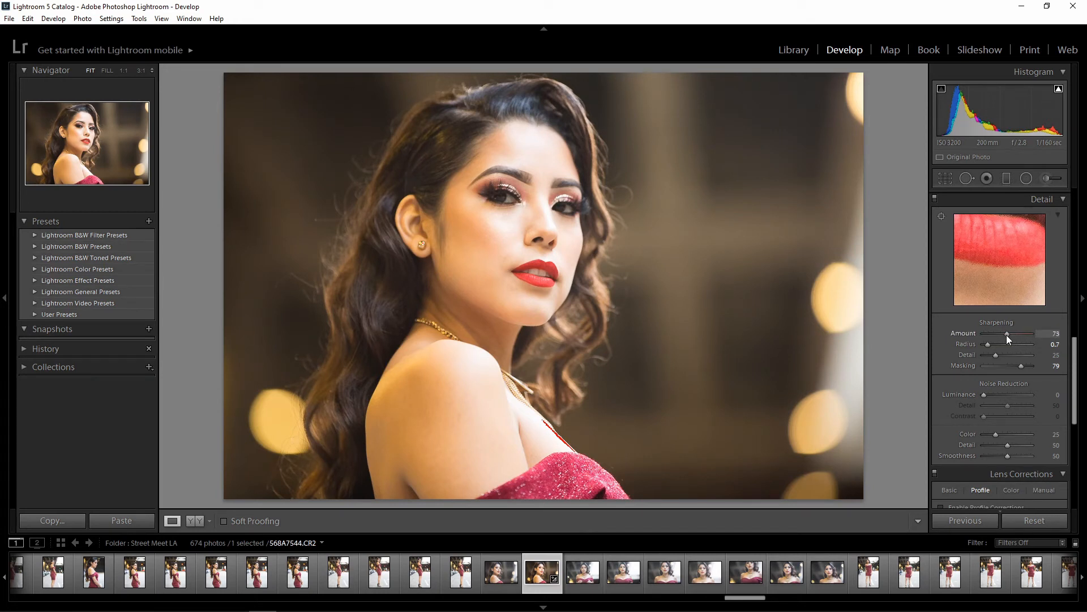
left_click_drag(1007, 335, 1003, 335)
Set the luminance noise reduction to 20, checking the grain in the blurred background at 1:1 before and after
scroll(1046, 397, "down", 3)
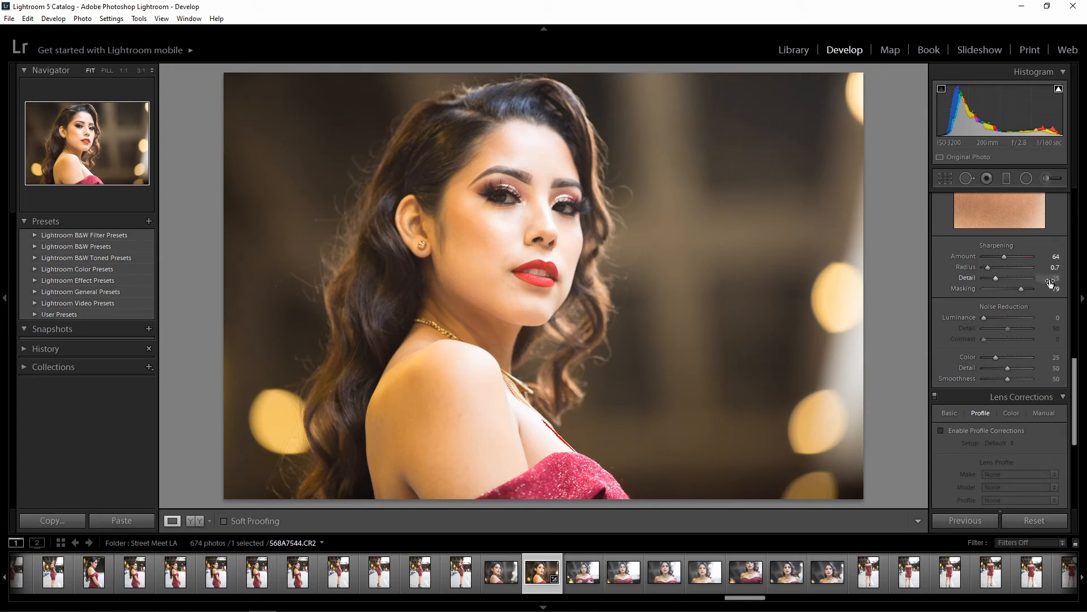
left_click(738, 290)
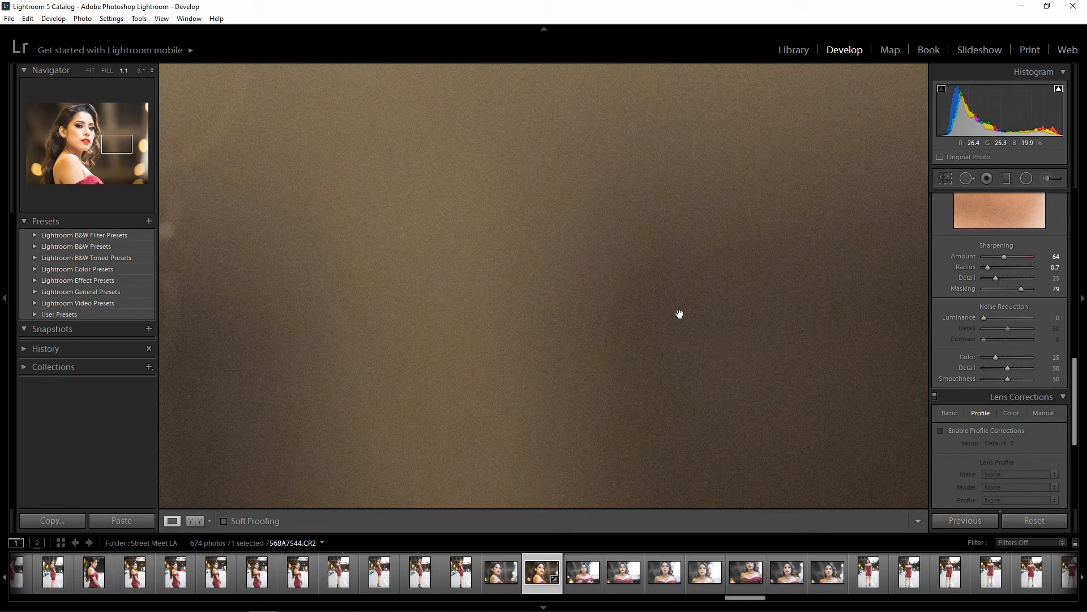
left_click(640, 297)
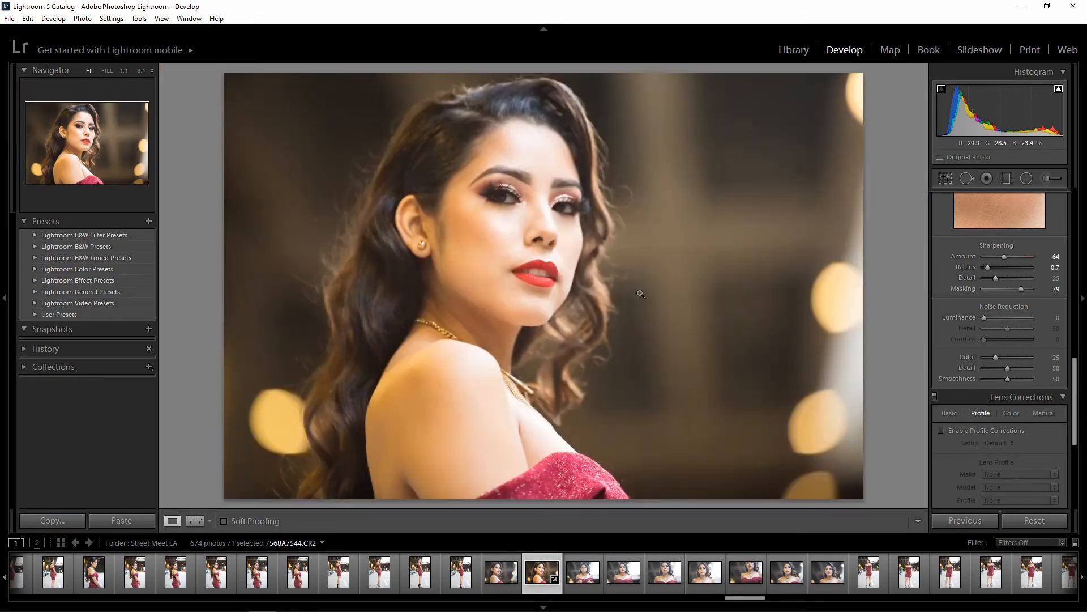
left_click(1057, 317)
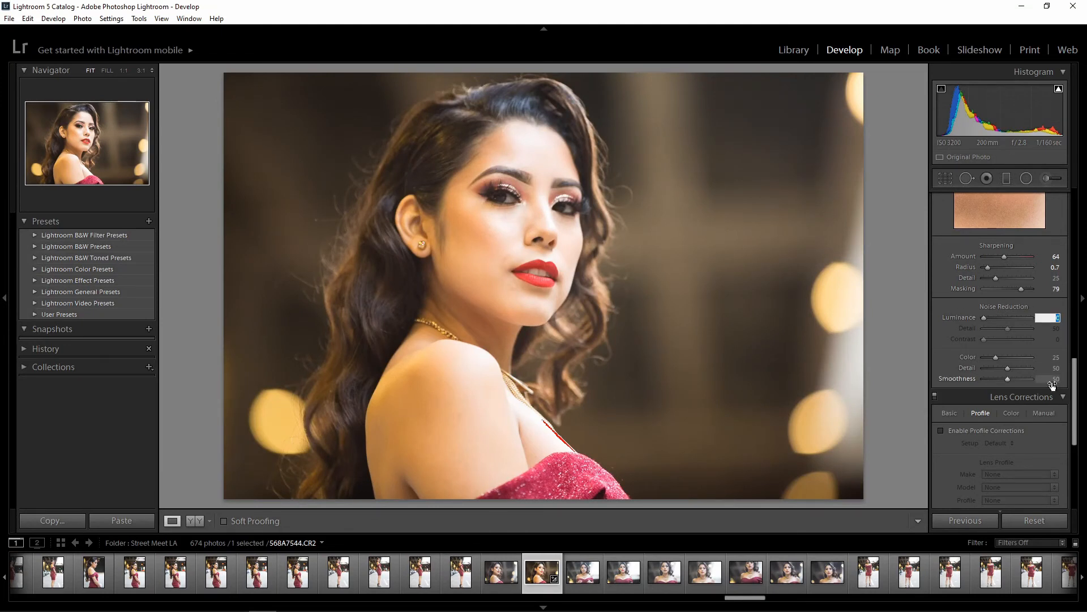
type("20")
key("Return")
left_click(722, 234)
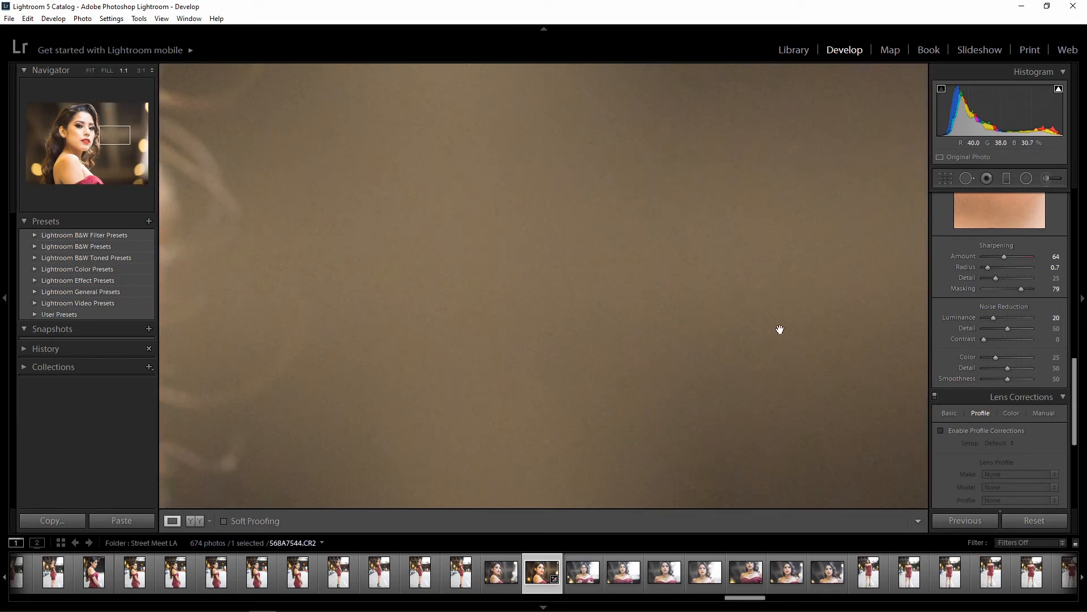
left_click(547, 306)
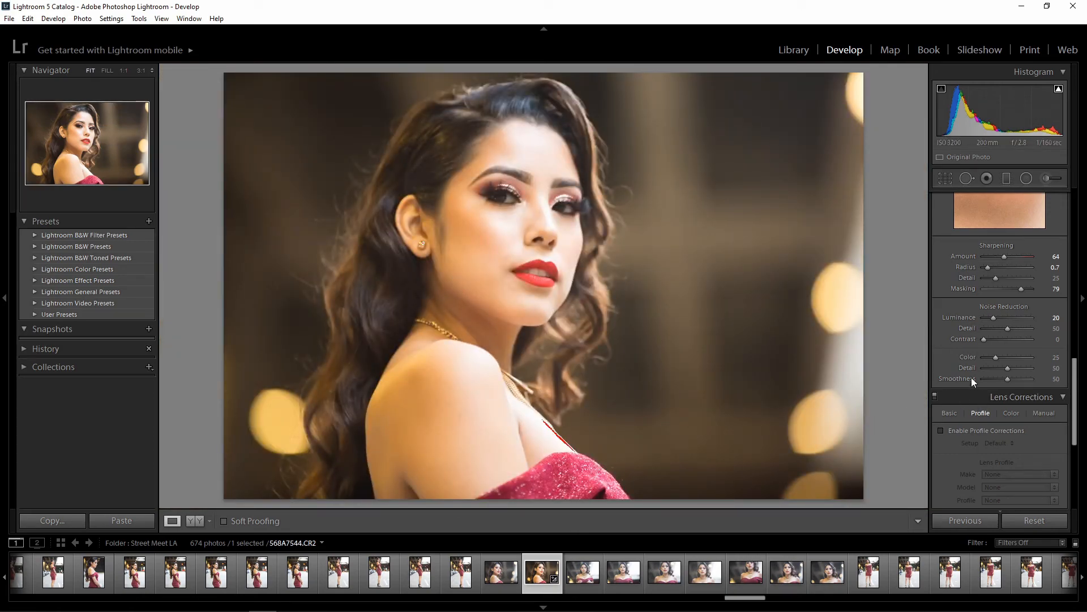
Try the automatic lens profile corrections on the portrait and turn them off again
scroll(972, 380, "down", 3)
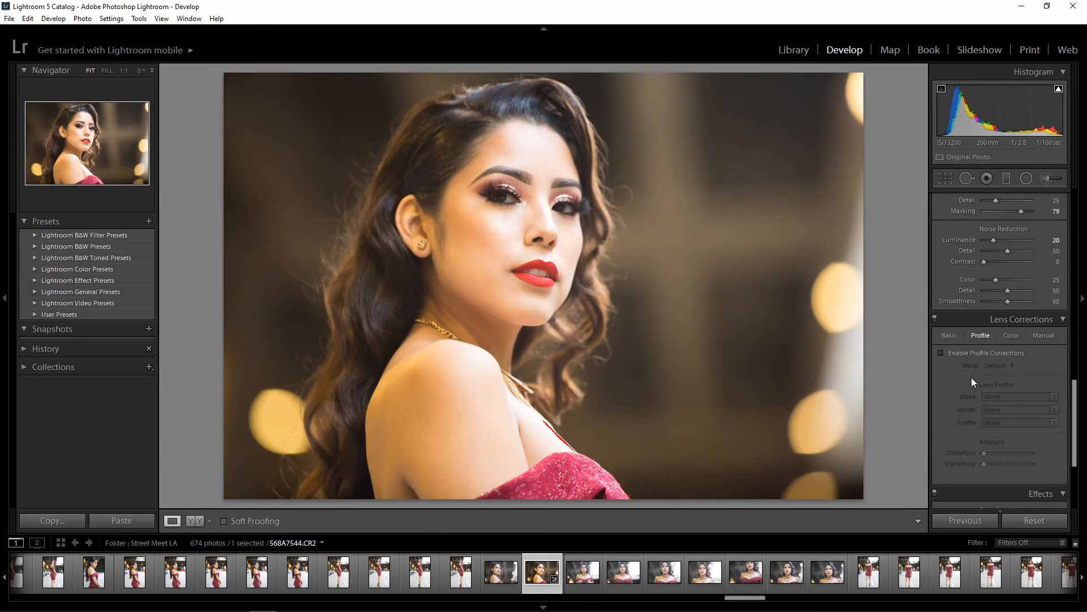
left_click(940, 353)
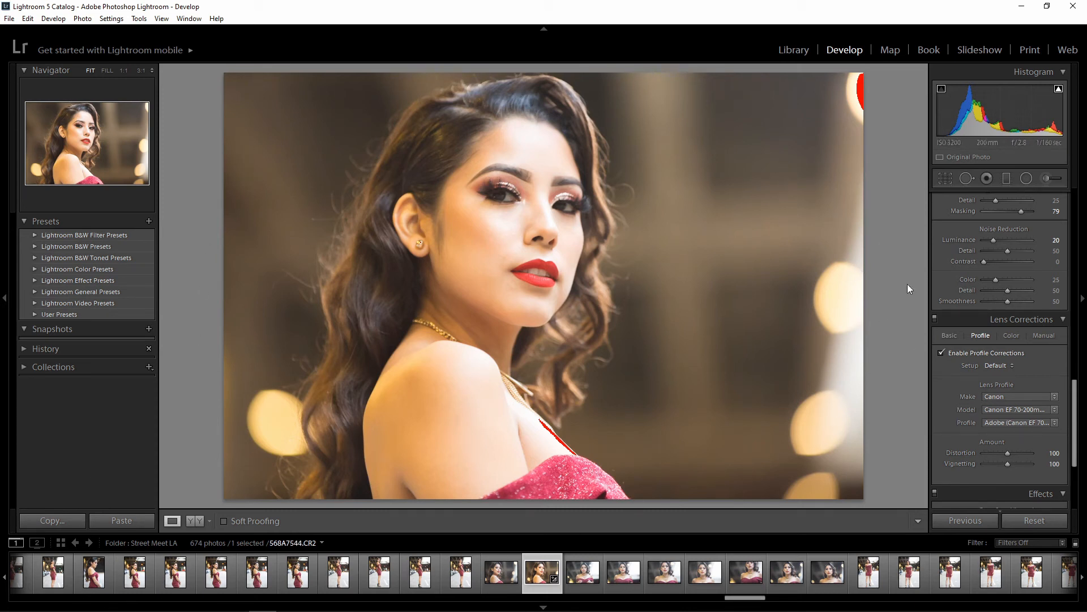
left_click(942, 352)
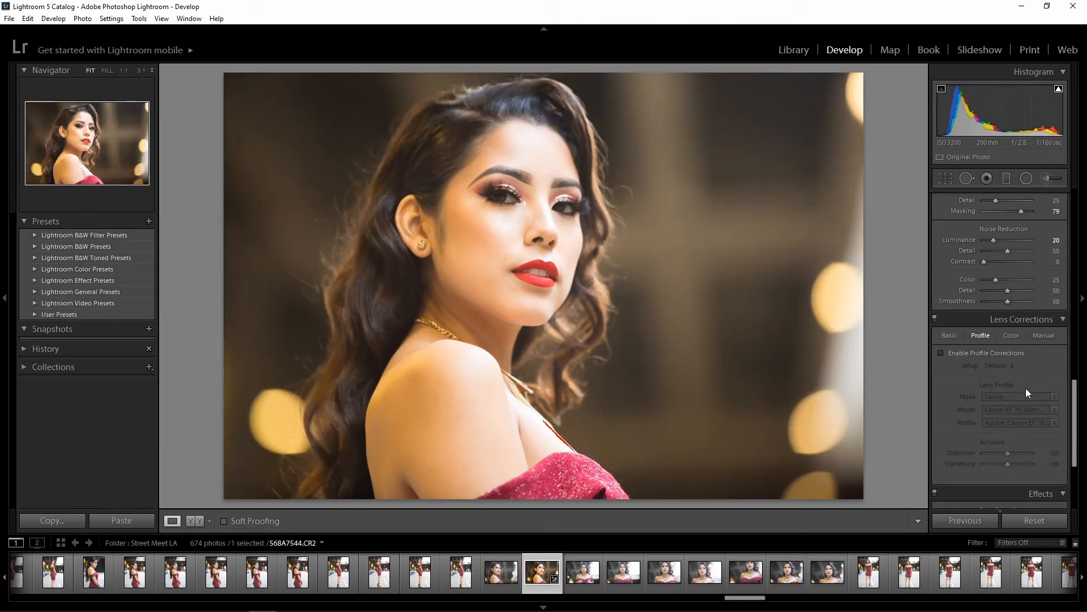
left_click_drag(1078, 400, 1078, 446)
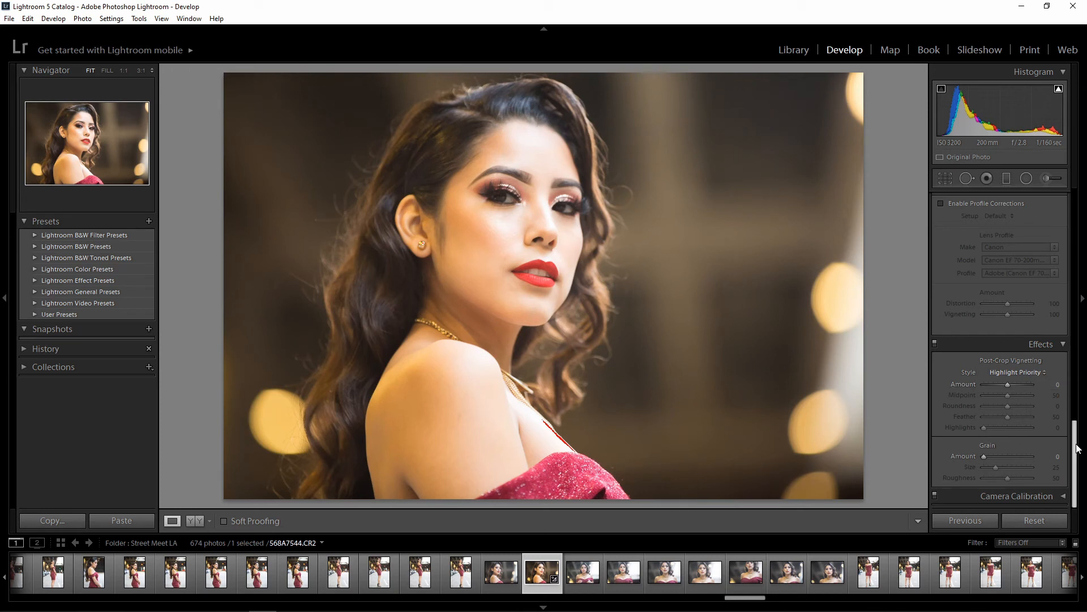
scroll(1078, 442, "up", 1)
left_click_drag(1077, 439, 1052, 178)
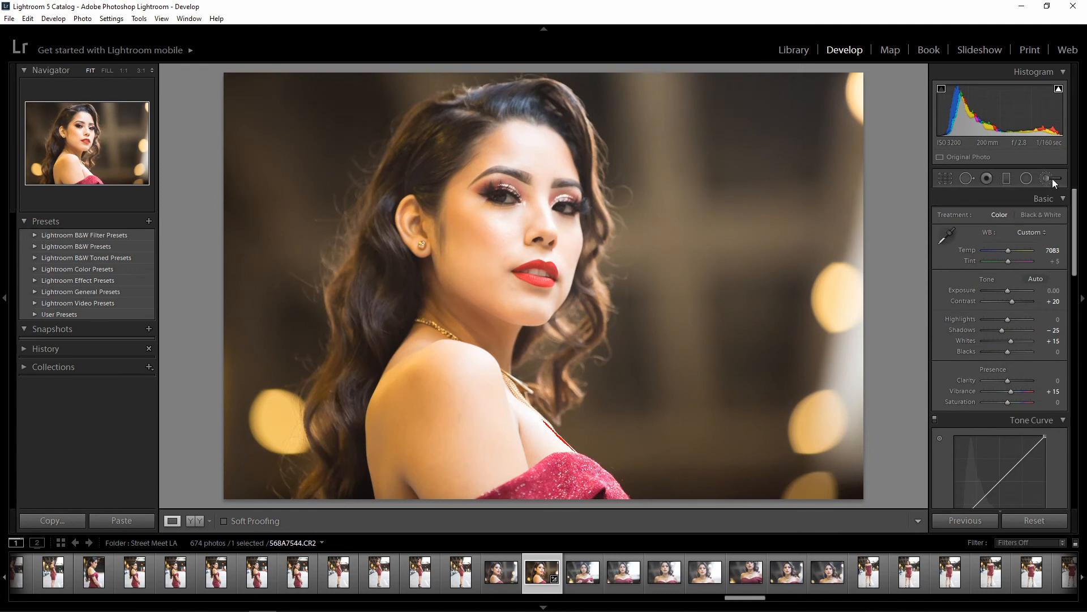
Set up an adjustment brush with exposure 0.25, all other effects neutral, and a brush size of 13
left_click(1046, 178)
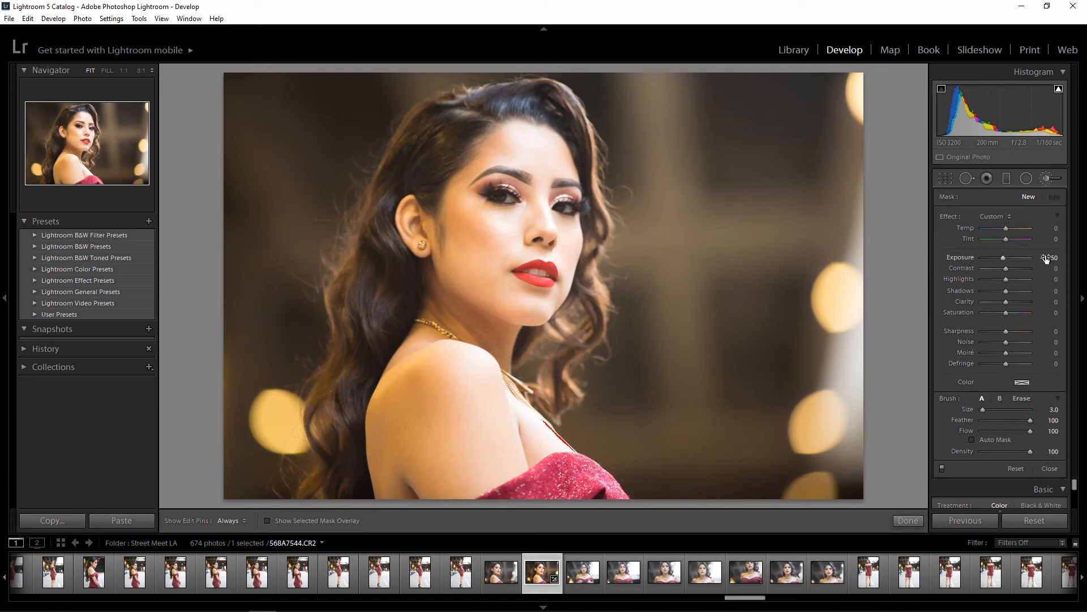
double_click(954, 260)
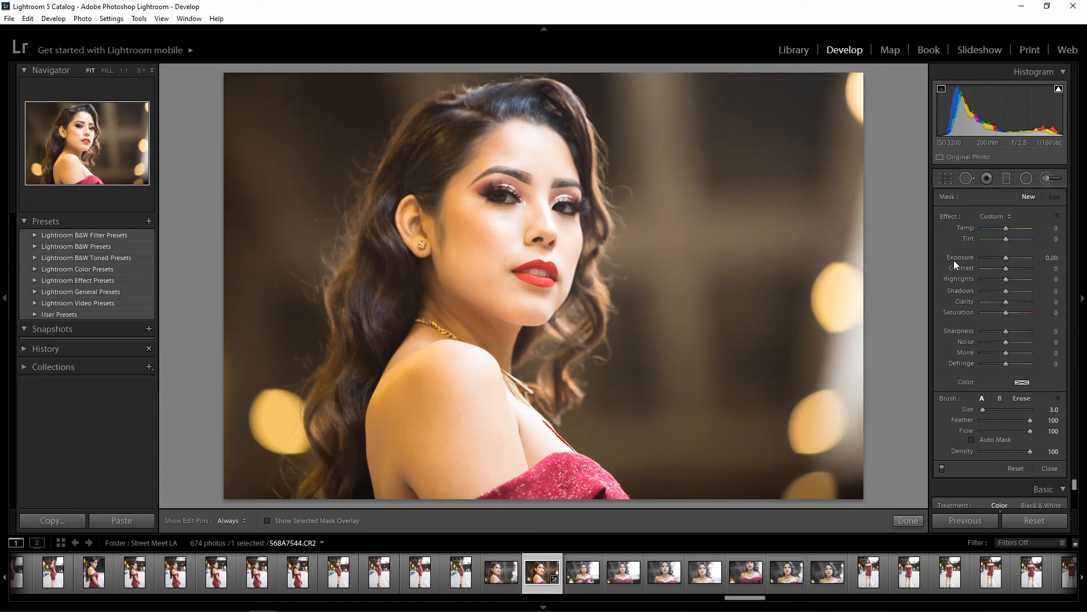
left_click(1051, 258)
type("0.25")
key("Return")
scroll(460, 231, "up", 4)
scroll(495, 361, "up", 1)
Hide the edit pins, paint a lightening stroke over the woman's shoulder, show the pins again and close the adjustment brush
key("h")
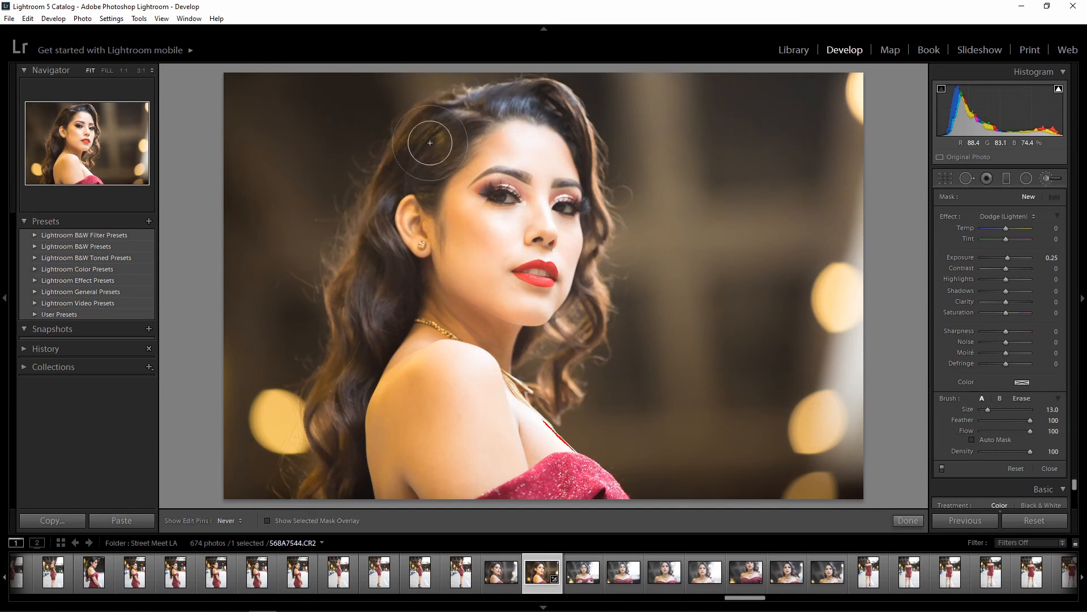
left_click_drag(461, 384, 490, 317)
key("h")
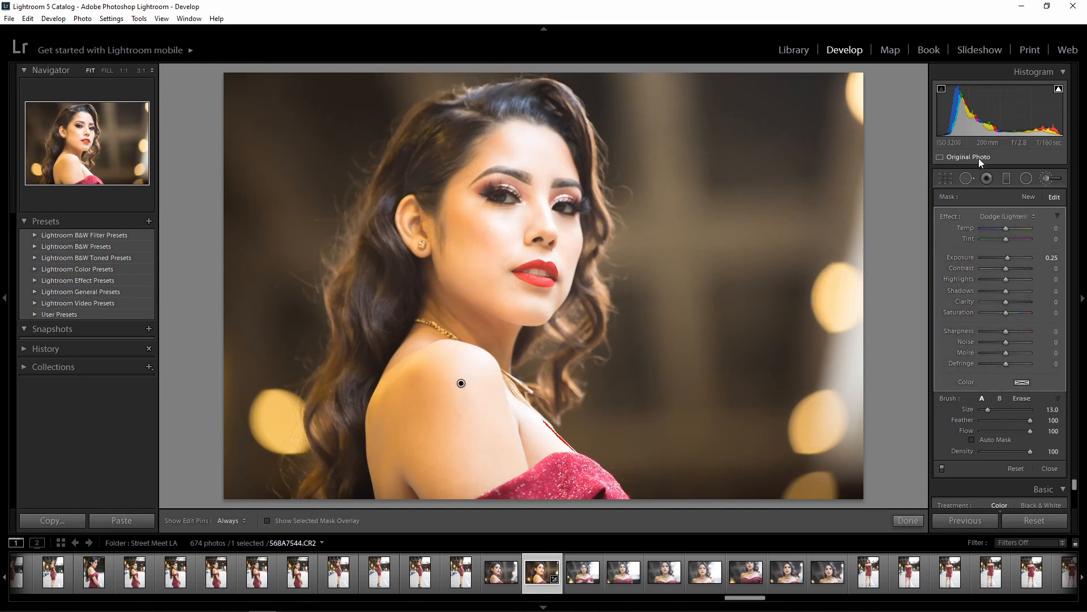
left_click(1044, 178)
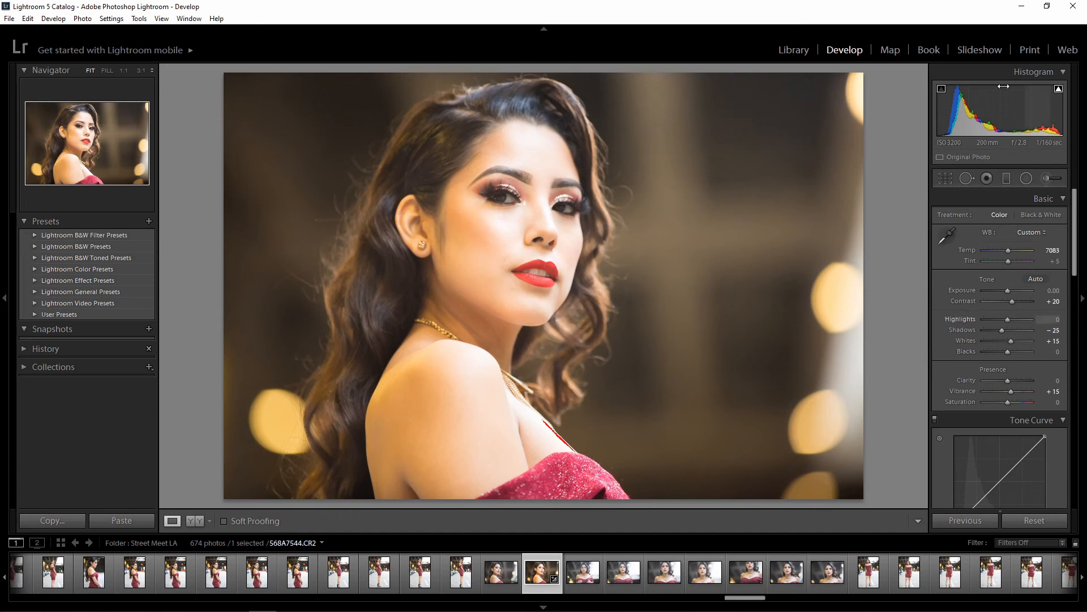
Draw a large radial filter around the woman, centred on her cheek, and shift it slightly lower
left_click(1026, 179)
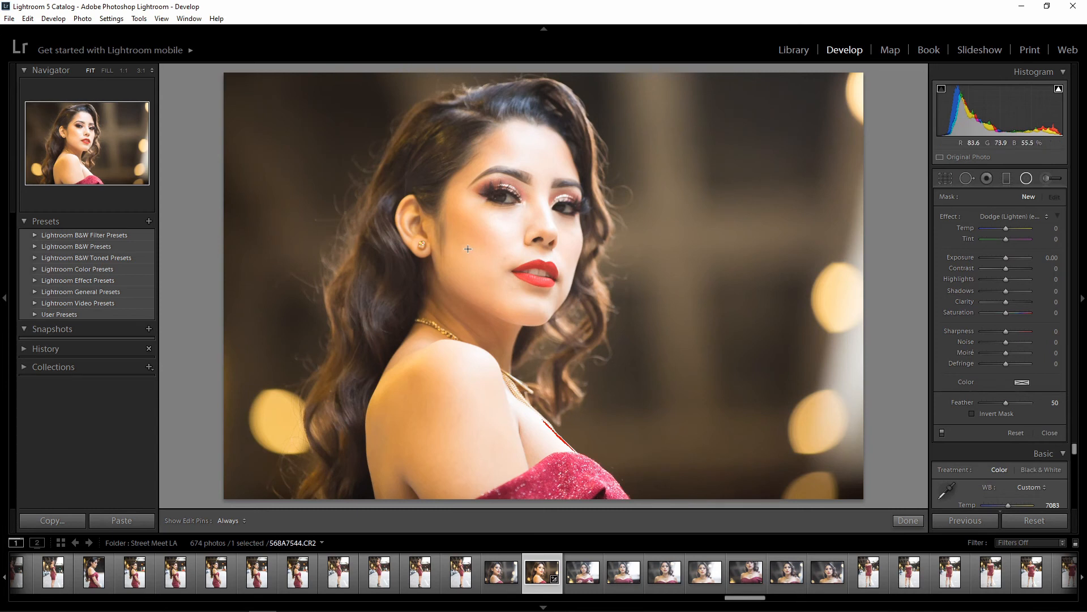
left_click_drag(467, 248, 688, 555)
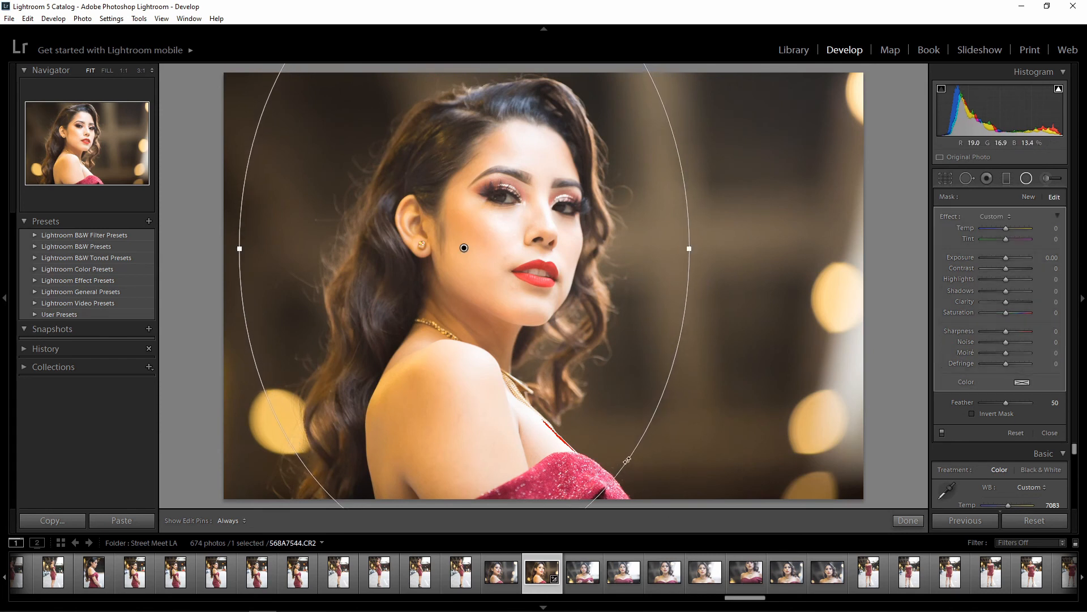
left_click_drag(627, 460, 604, 430)
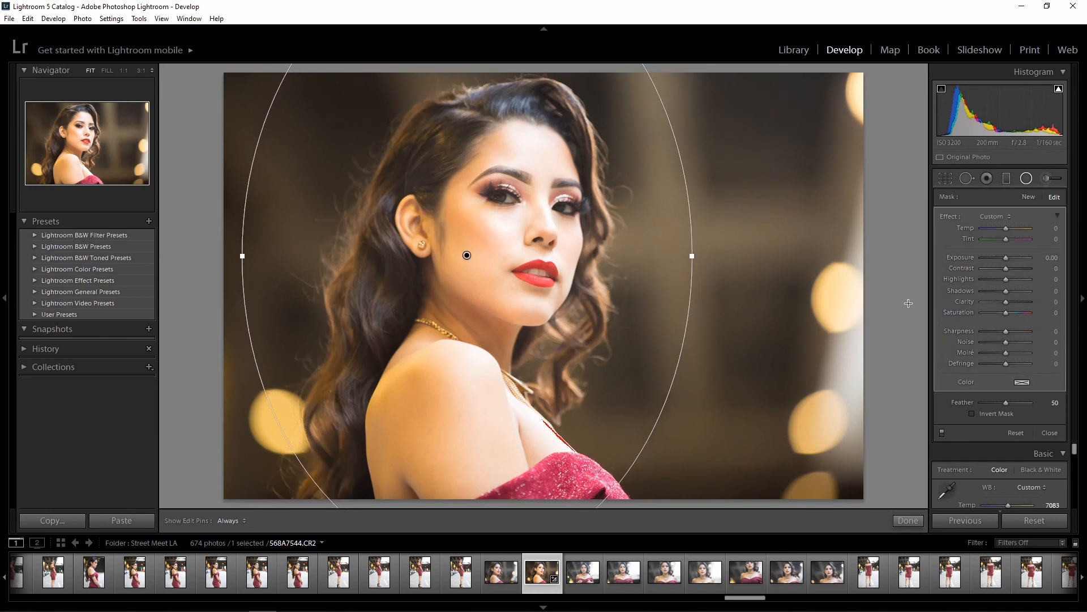
Try an exposure of -0.50 on the radial filter to darken the surroundings and reset it to zero
left_click(1049, 260)
key("BackSpace")
type("-.5")
key("Return")
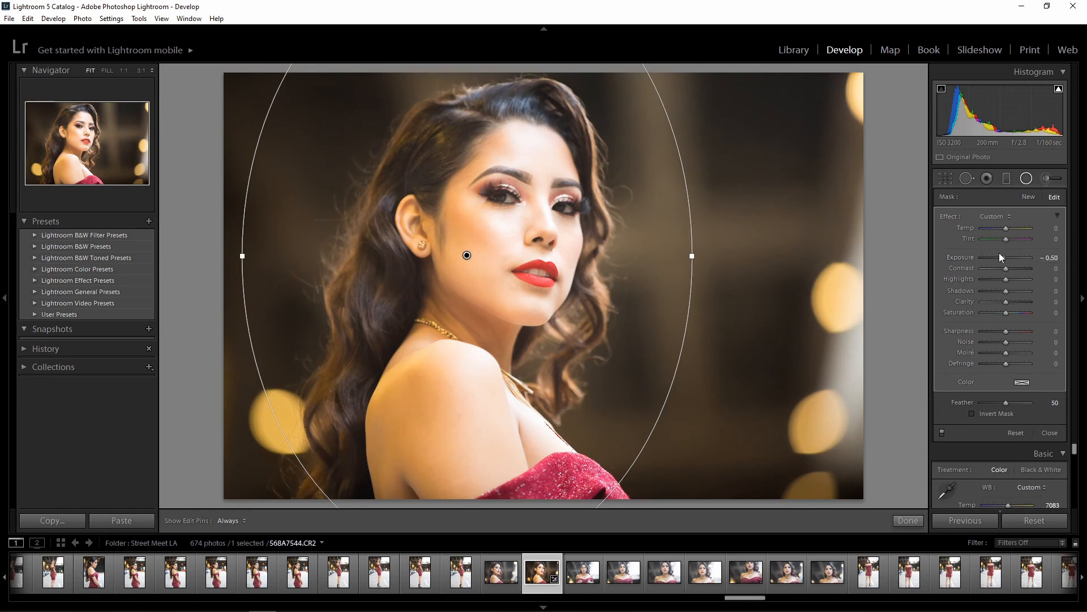
double_click(972, 257)
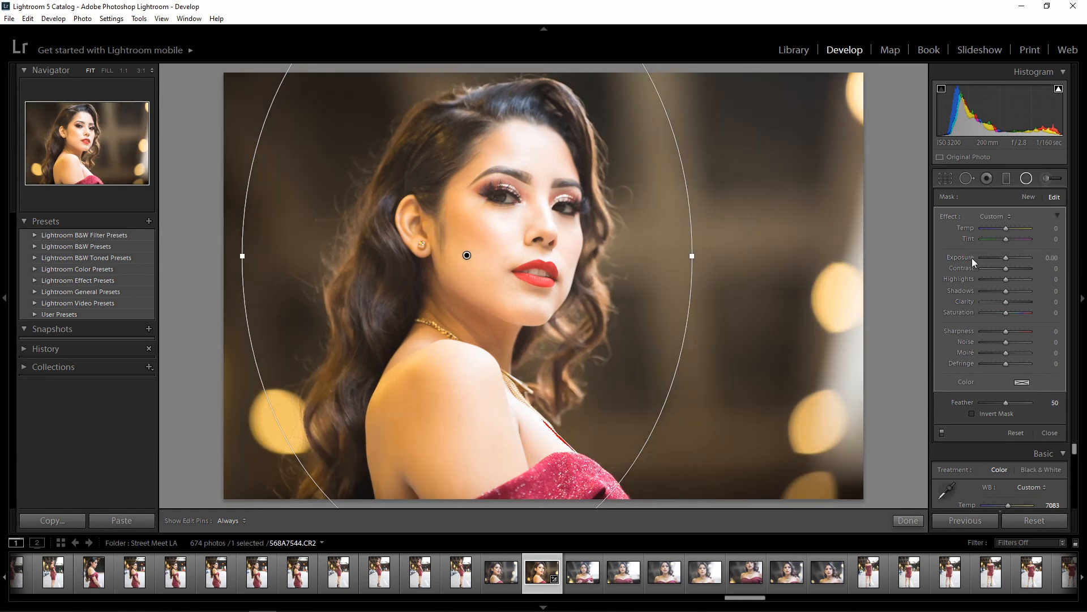
Darken the area outside the ellipse by setting the radial filter's exposure to -1.00, and close the filter
left_click(1040, 258)
type("-.5")
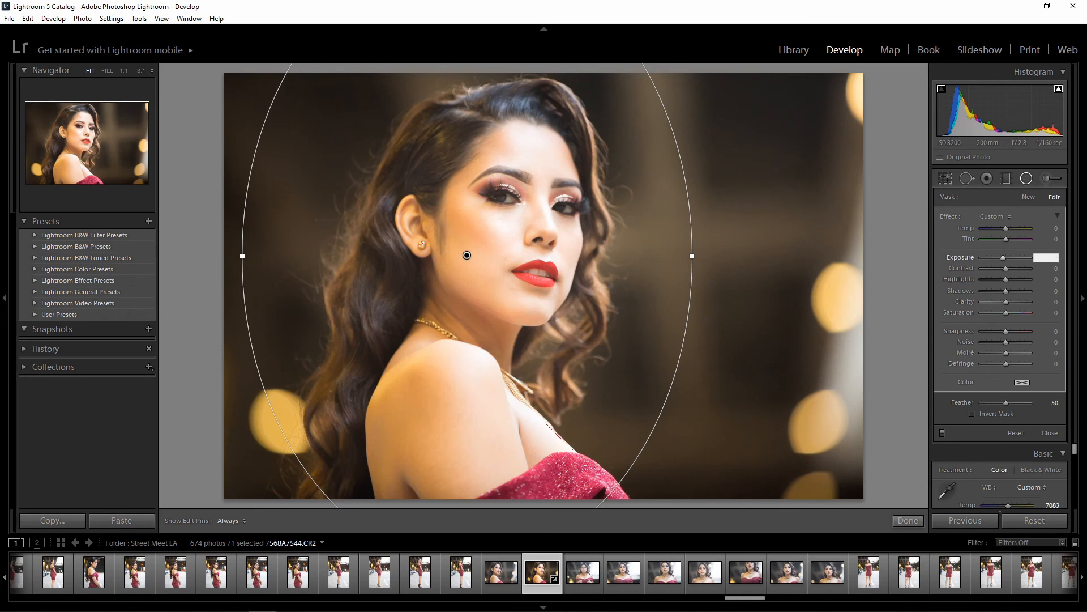
type("-1")
key("Return")
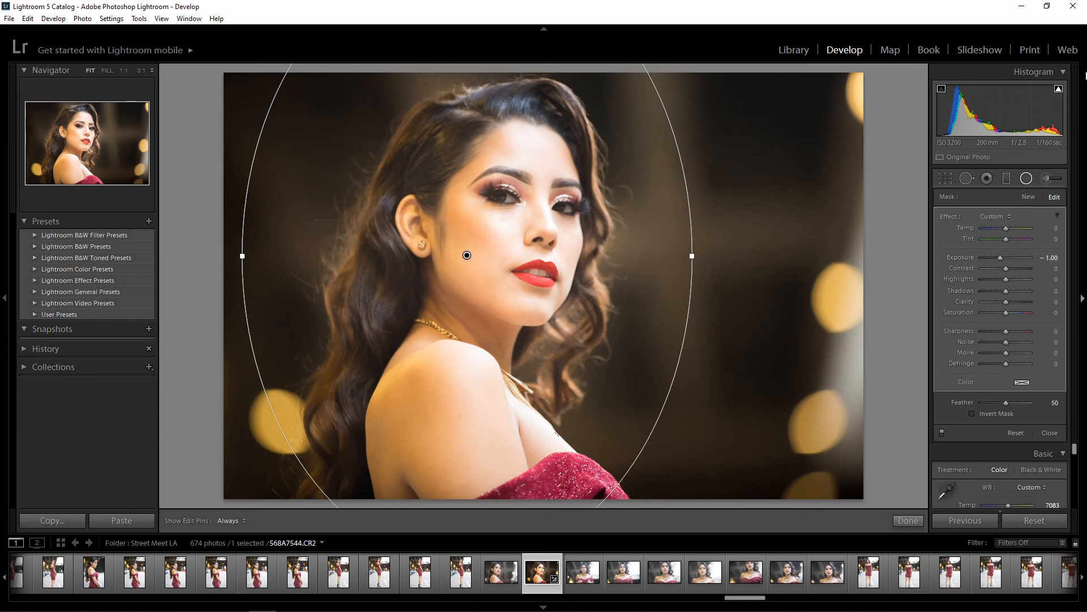
left_click(1027, 178)
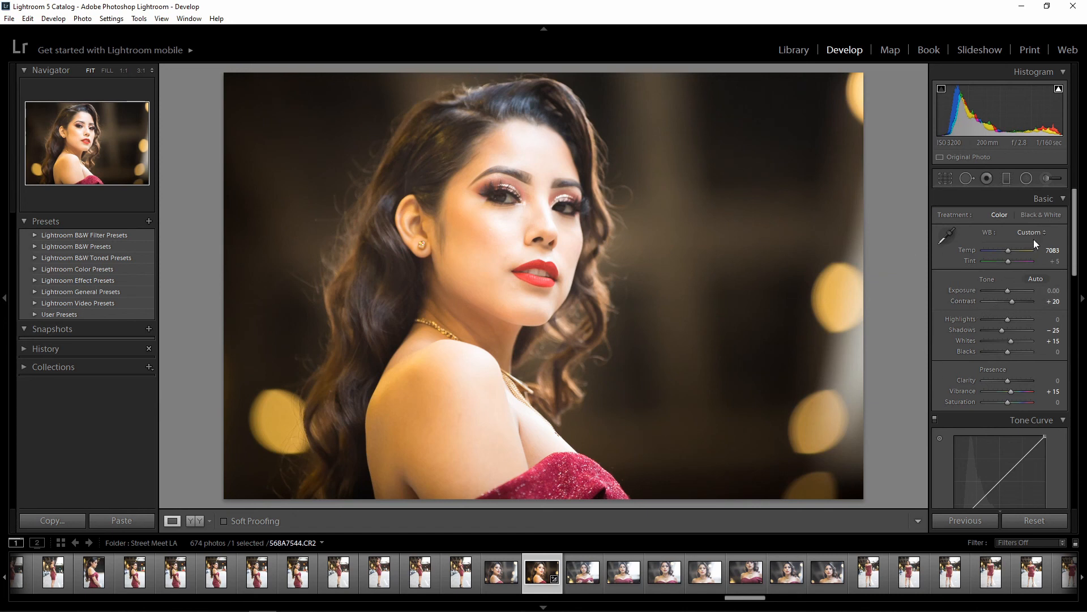
scroll(1045, 236, "down", 15)
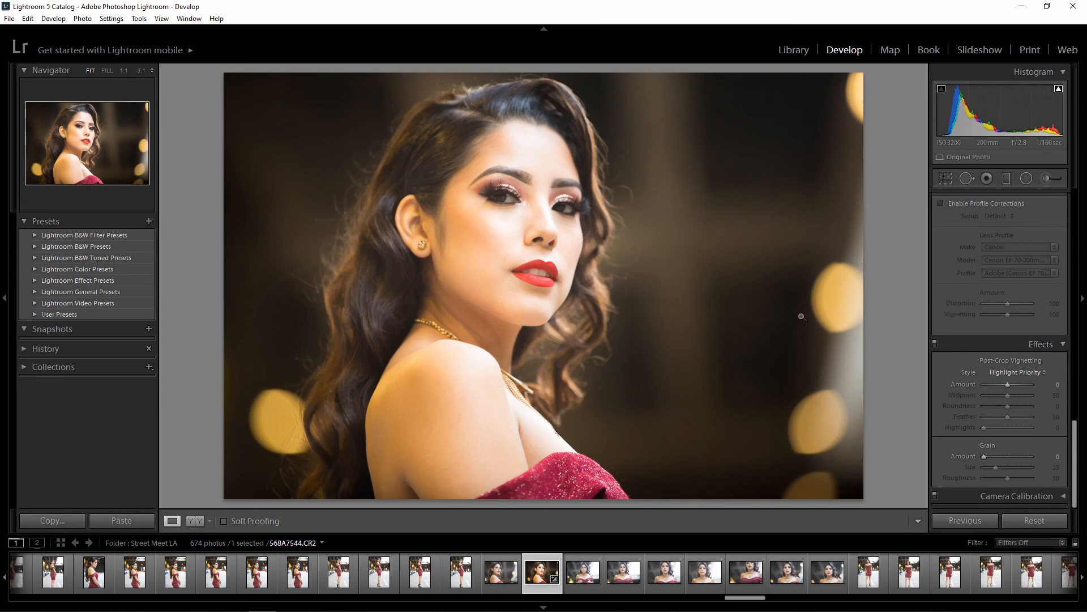
scroll(978, 361, "up", 15)
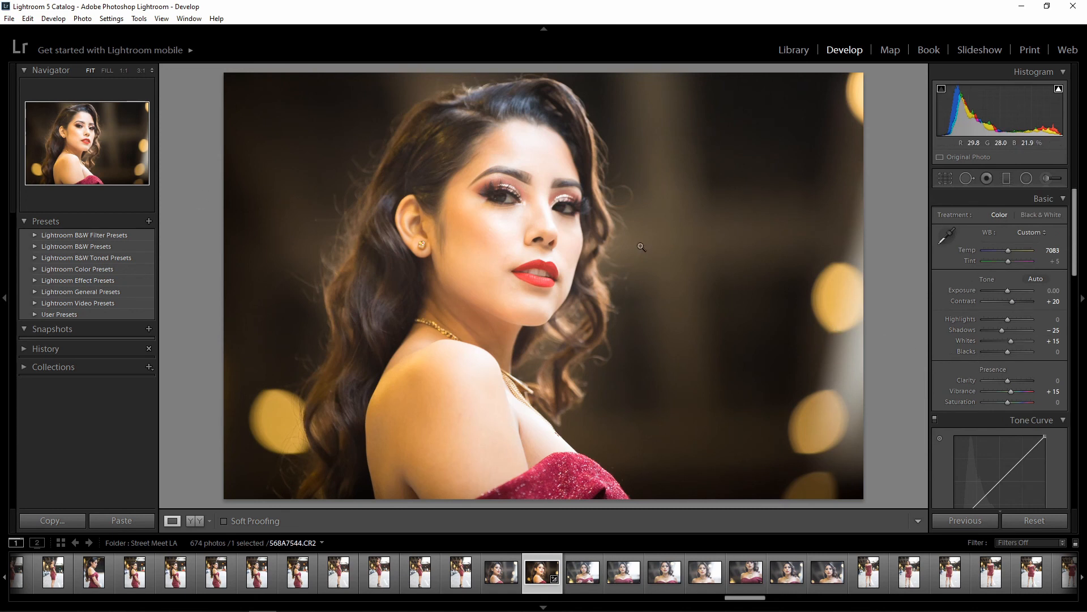
Compare the imported original with the edited portrait several times through the history states, ending on the latest exposure adjustment
left_click(25, 352)
scroll(97, 318, "down", 3)
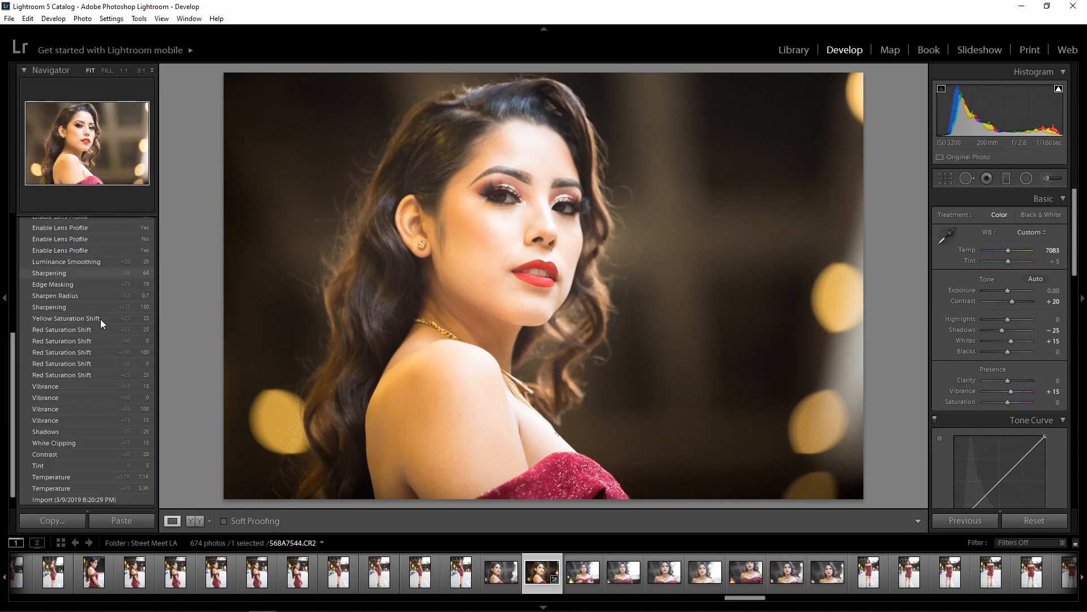
left_click(85, 480)
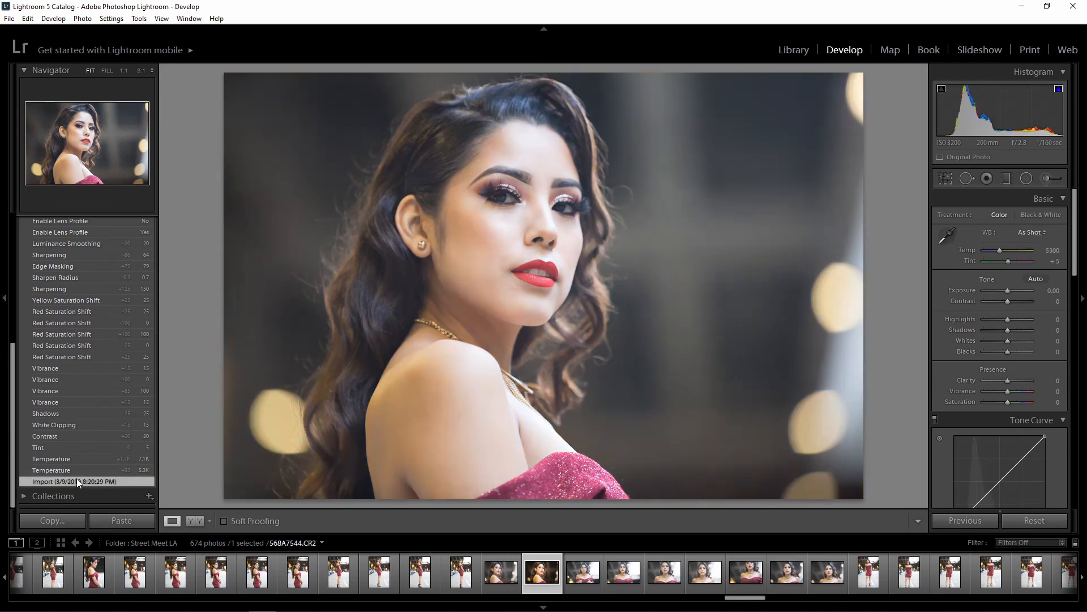
scroll(76, 480, "up", 6)
scroll(76, 480, "up", 1)
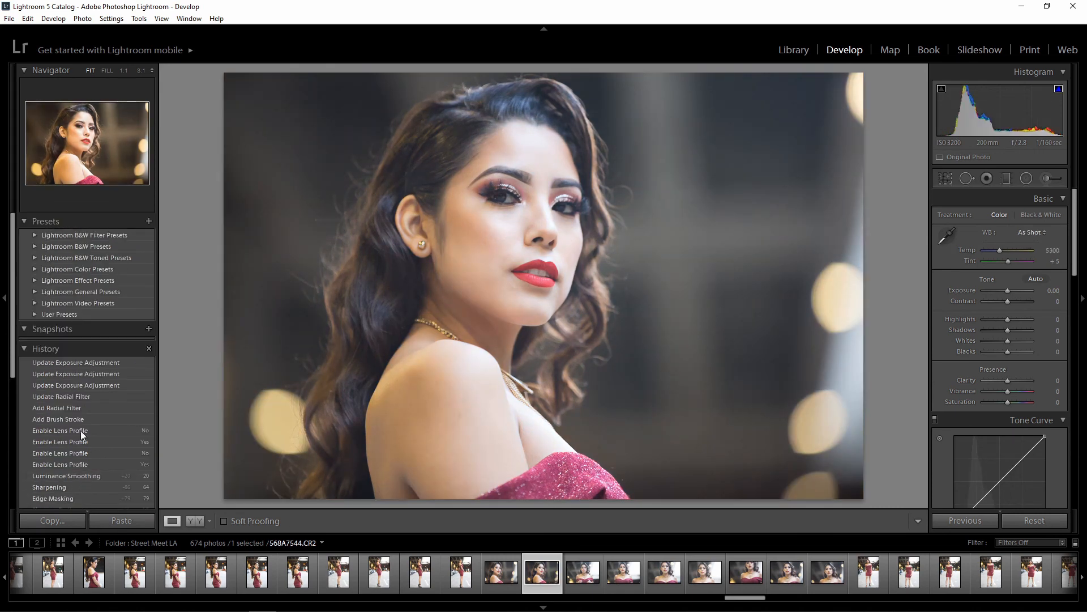
left_click(88, 362)
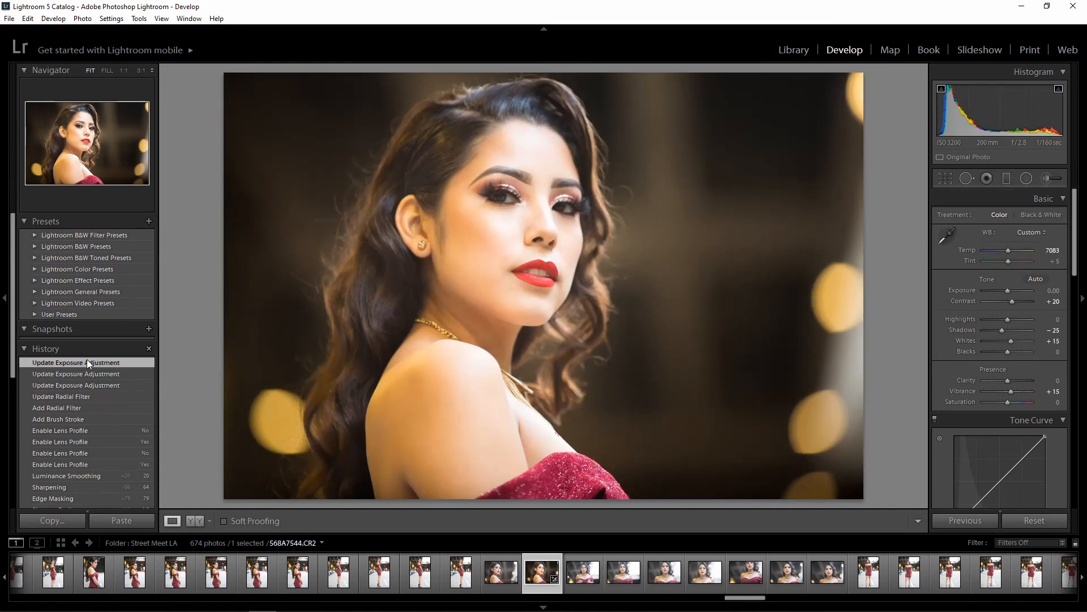
scroll(86, 376, "down", 8)
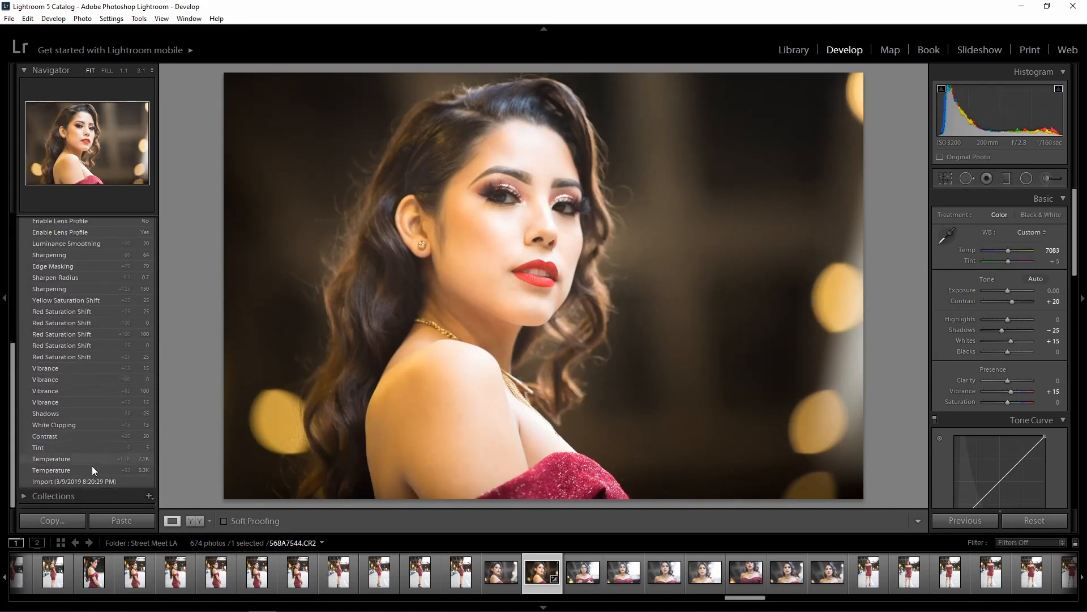
left_click(94, 481)
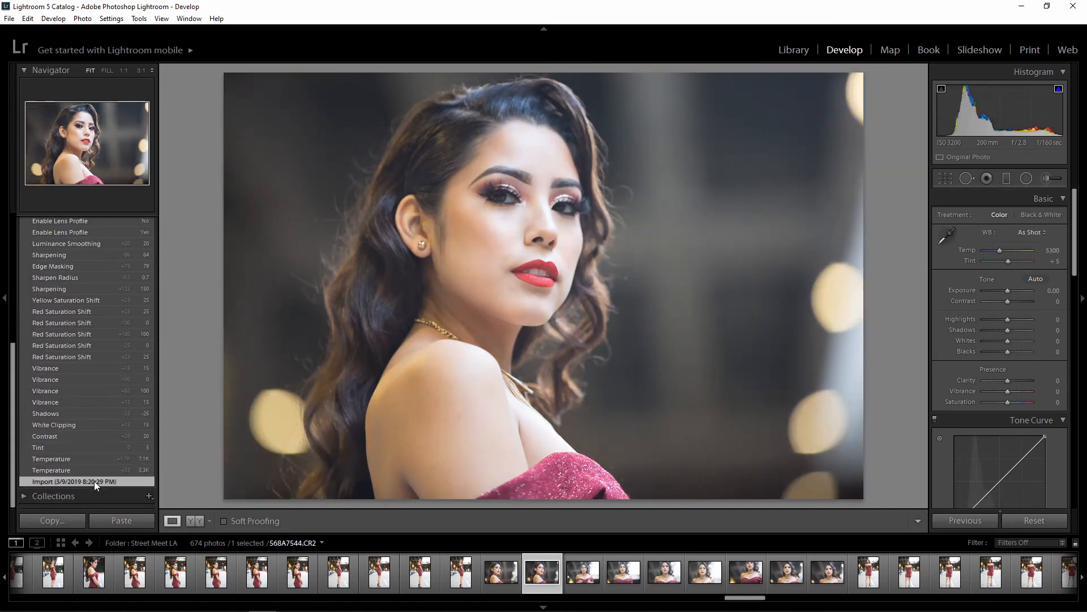
scroll(94, 480, "up", 8)
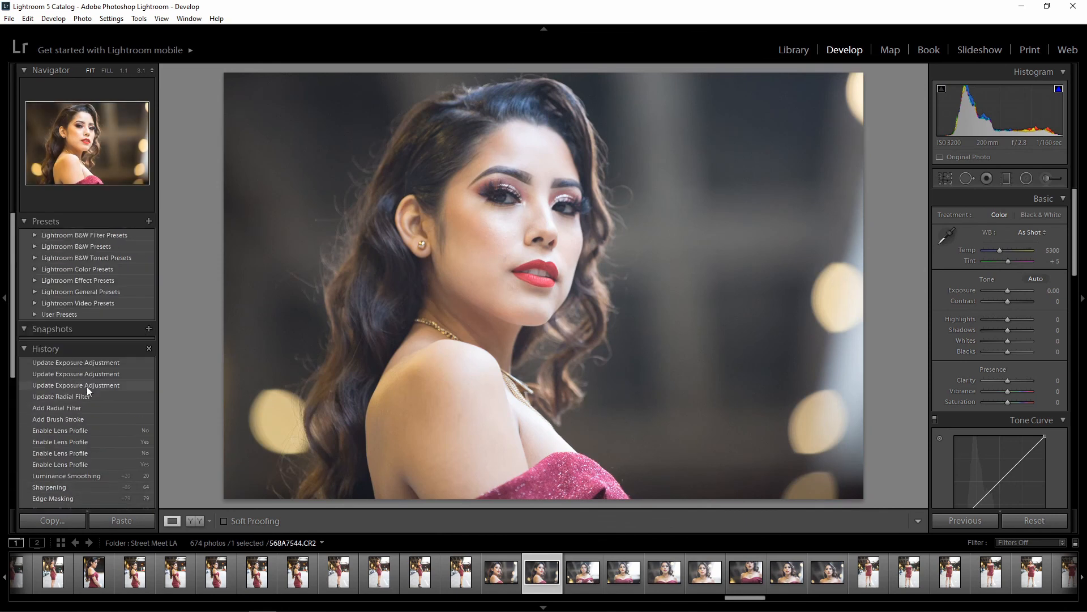
left_click(88, 362)
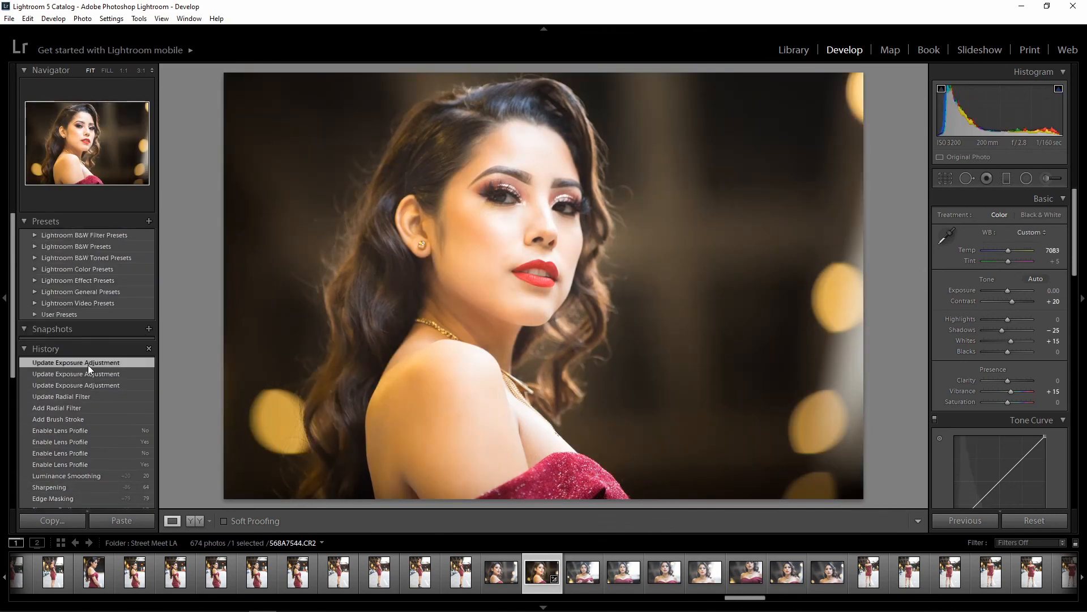
scroll(104, 457, "down", 8)
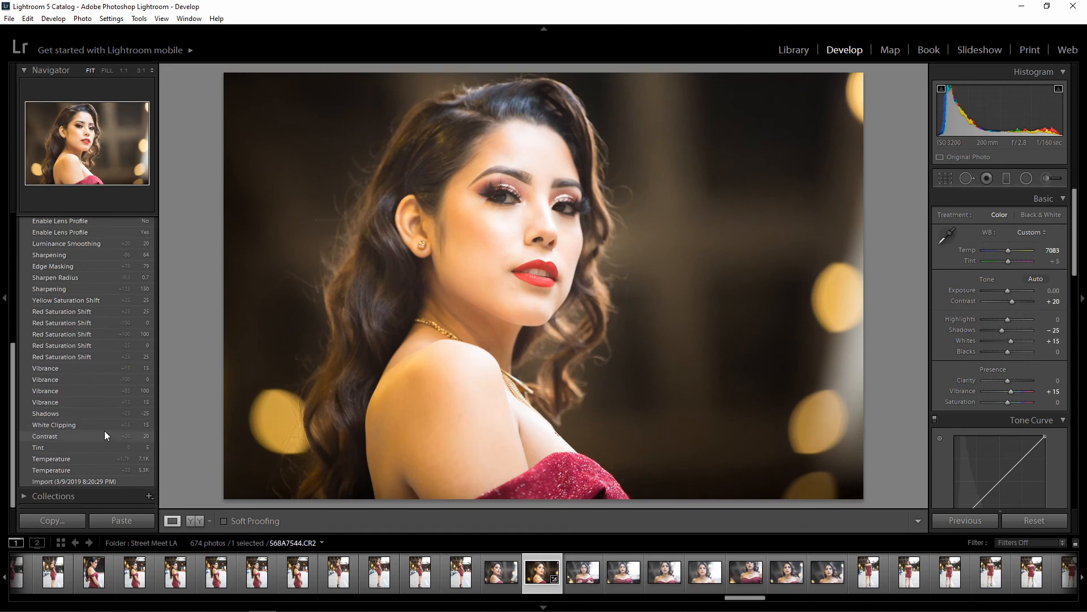
left_click(86, 480)
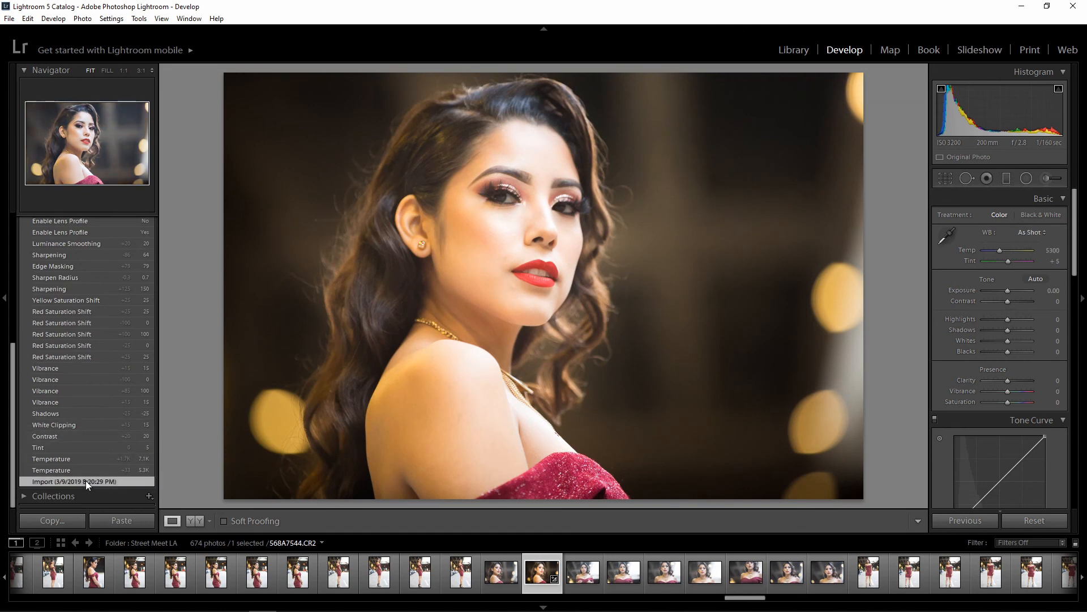
scroll(86, 480, "up", 8)
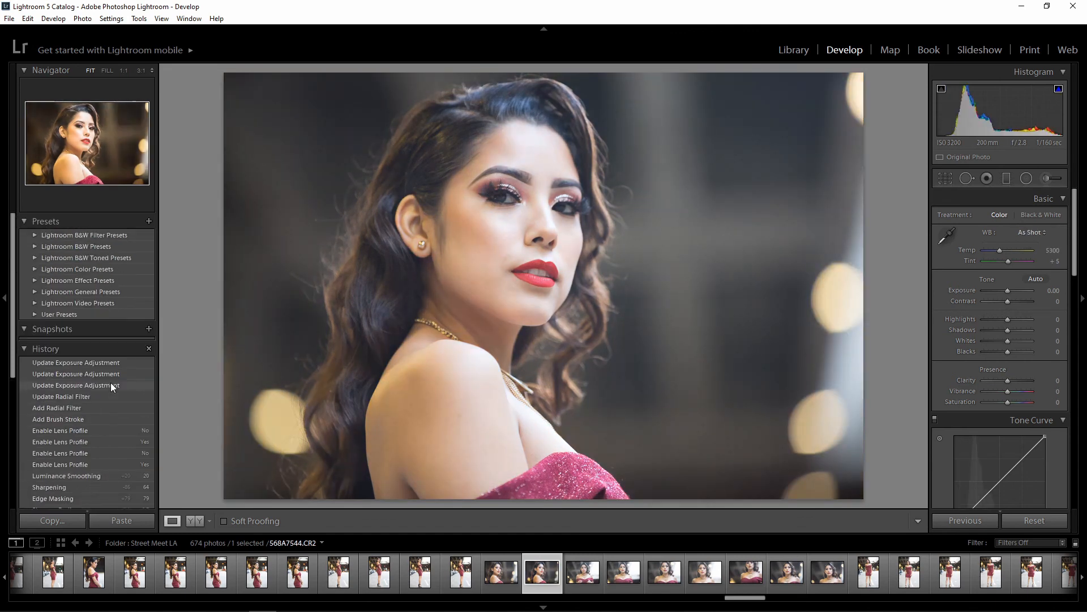
left_click(103, 363)
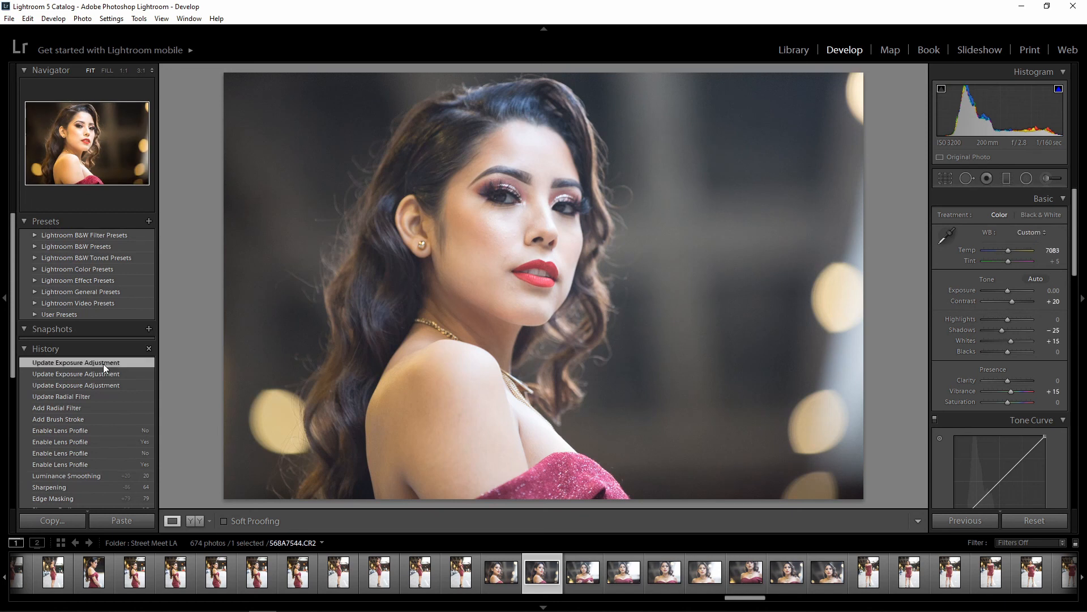